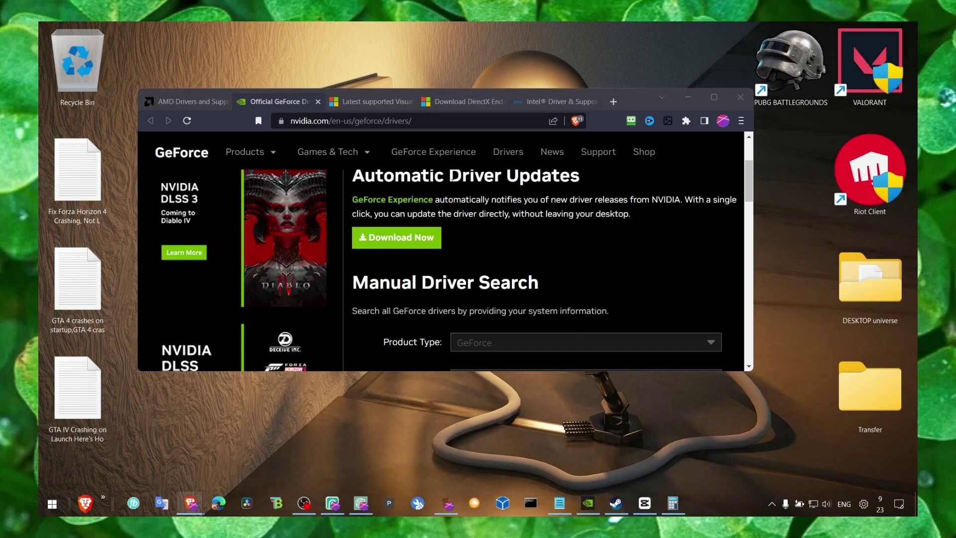
Glance at the fix checklist notes, then hide them to return to the browser
mouse_move(560, 502)
click(573, 465)
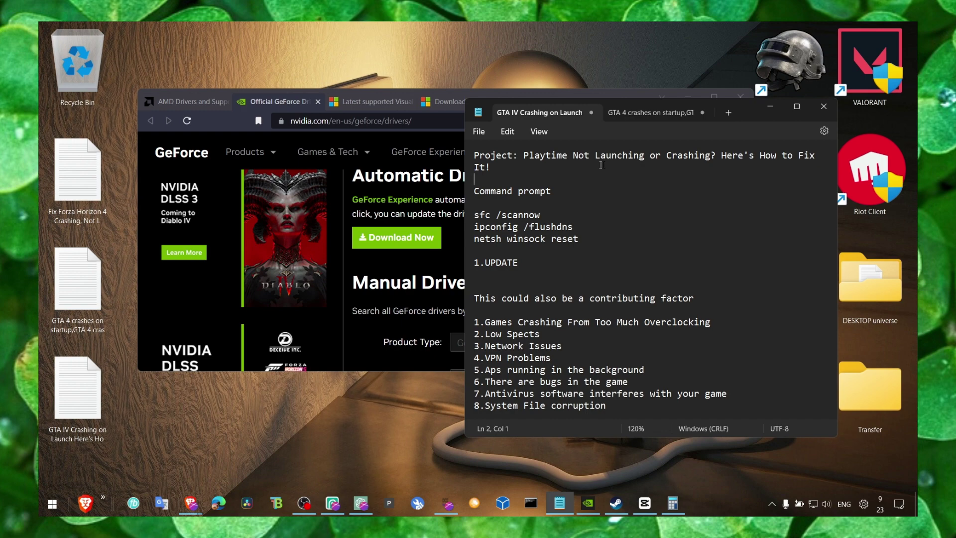
click(770, 106)
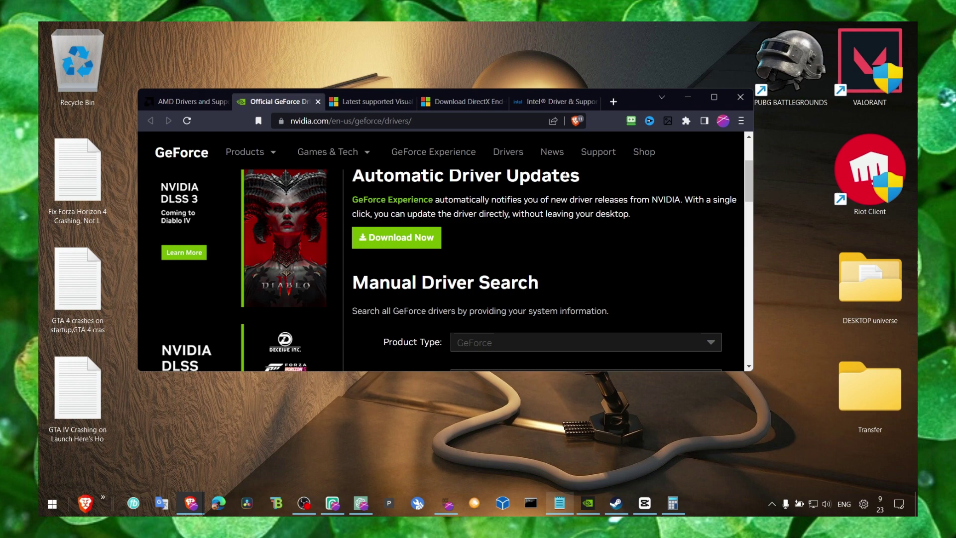
Look over the DirectX and Visual C++ download pages, ending on the GeForce drivers page
click(454, 102)
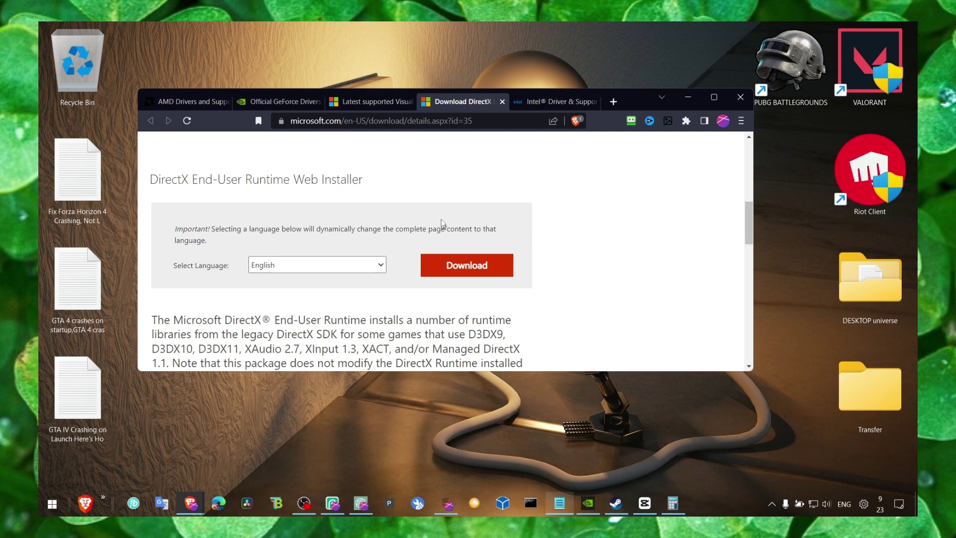
click(385, 102)
scroll(435, 179, down, 2)
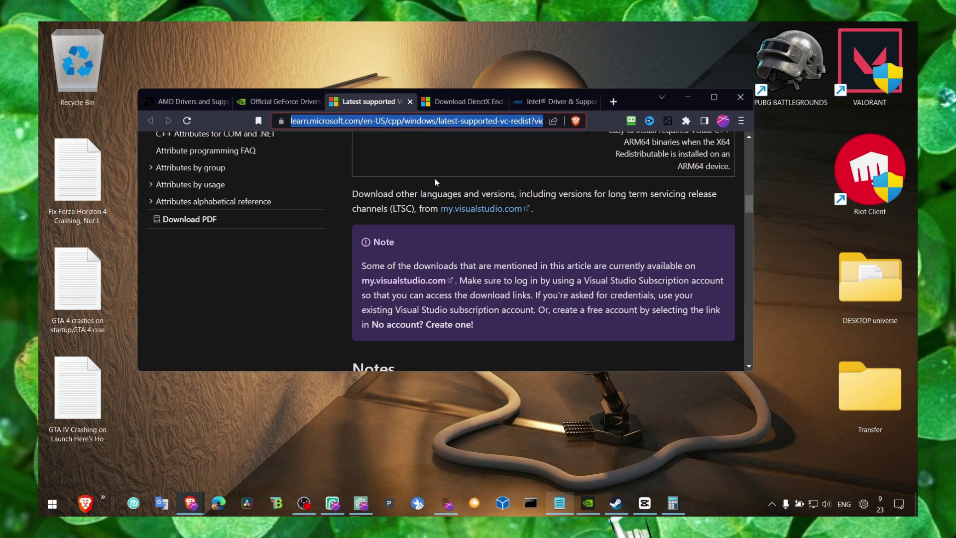
scroll(435, 179, up, 4)
scroll(438, 182, up, 10)
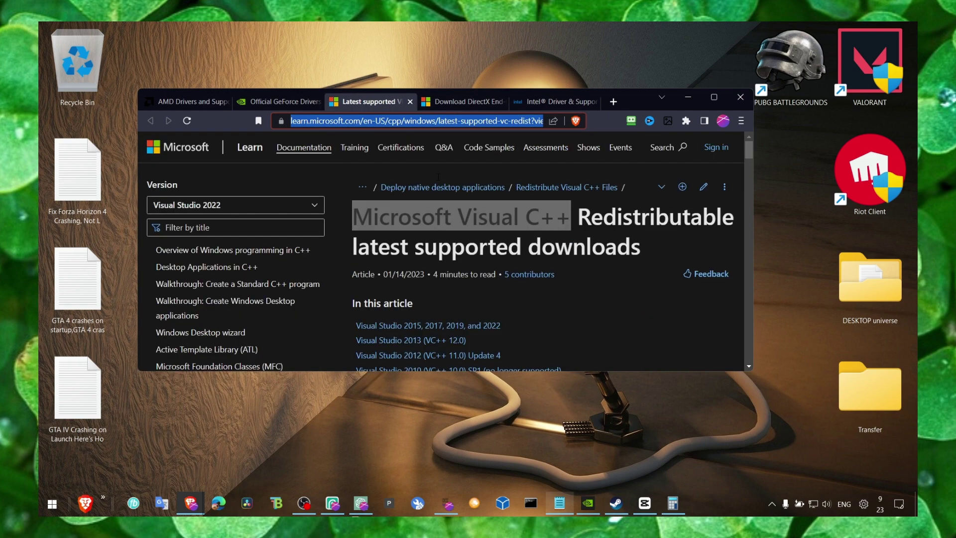
scroll(437, 177, down, 10)
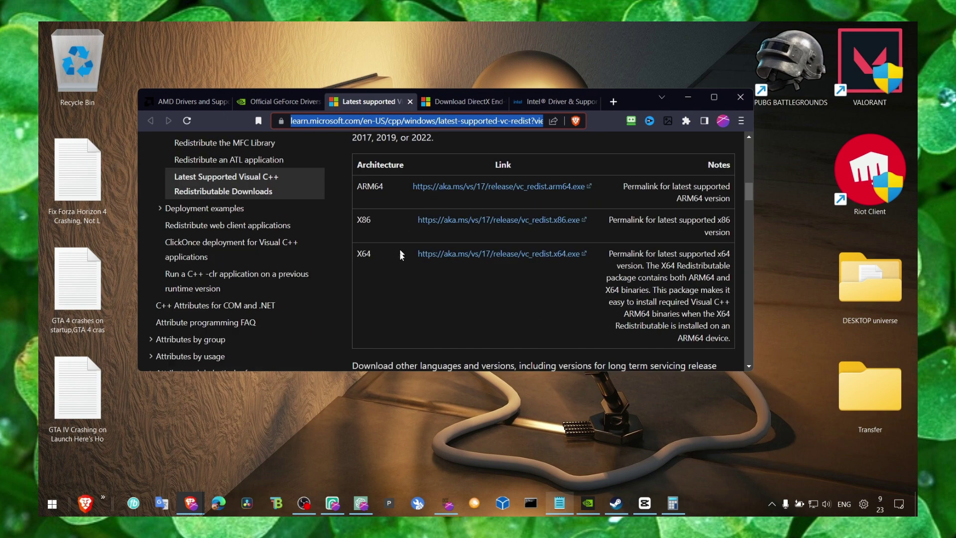
scroll(436, 257, down, 4)
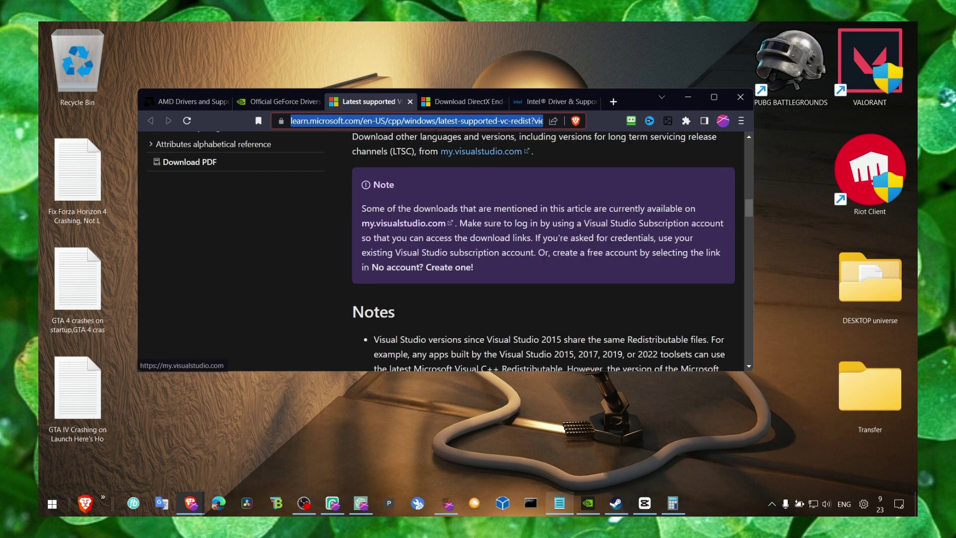
scroll(440, 171, up, 4)
scroll(440, 172, up, 10)
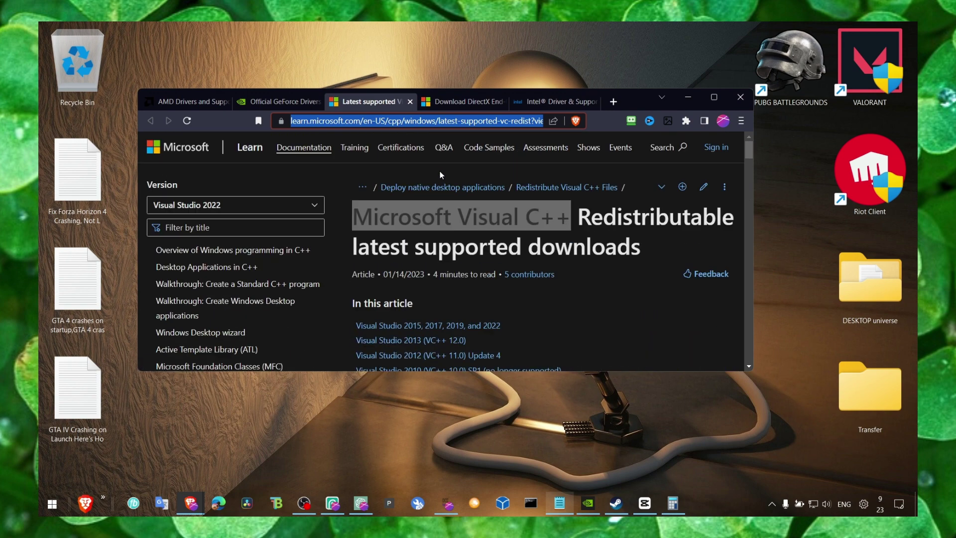
click(281, 101)
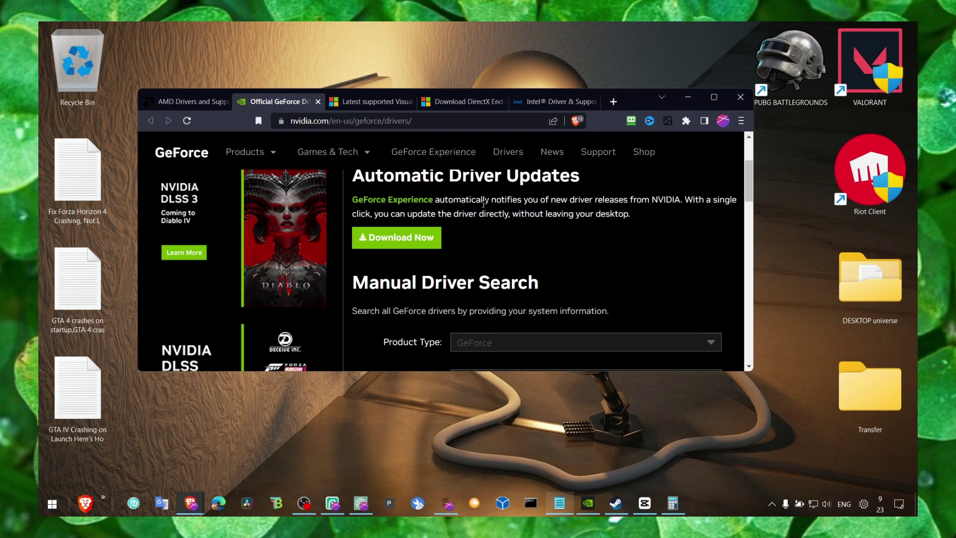
Launch GeForce Experience via a 'geo' search, confirm driver 531.41 is latest, and view General settings
click(447, 408)
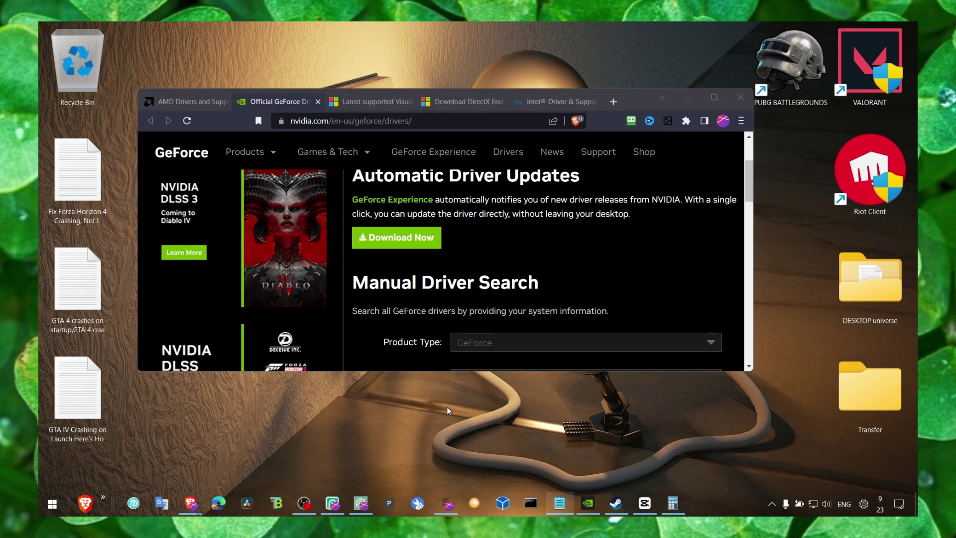
key(super)
text(geo)
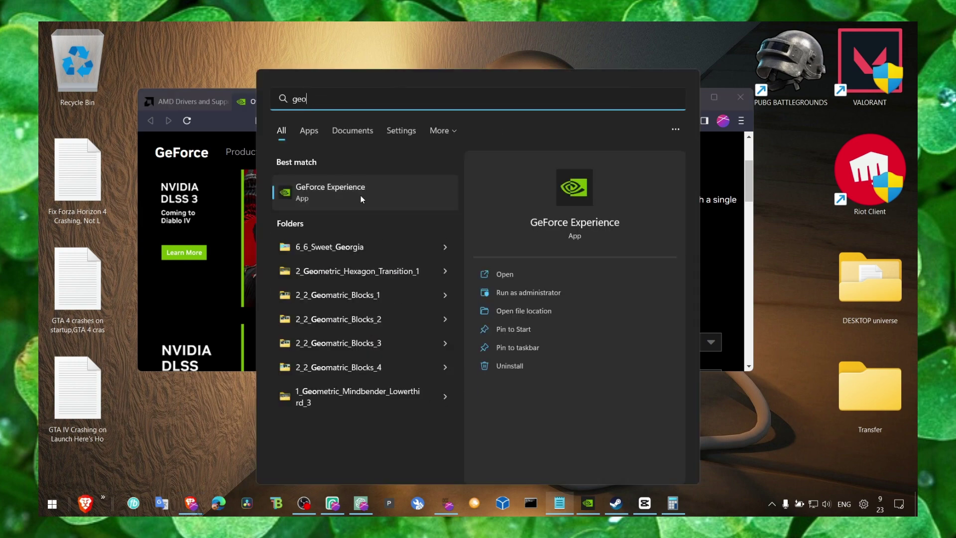
click(361, 195)
click(319, 97)
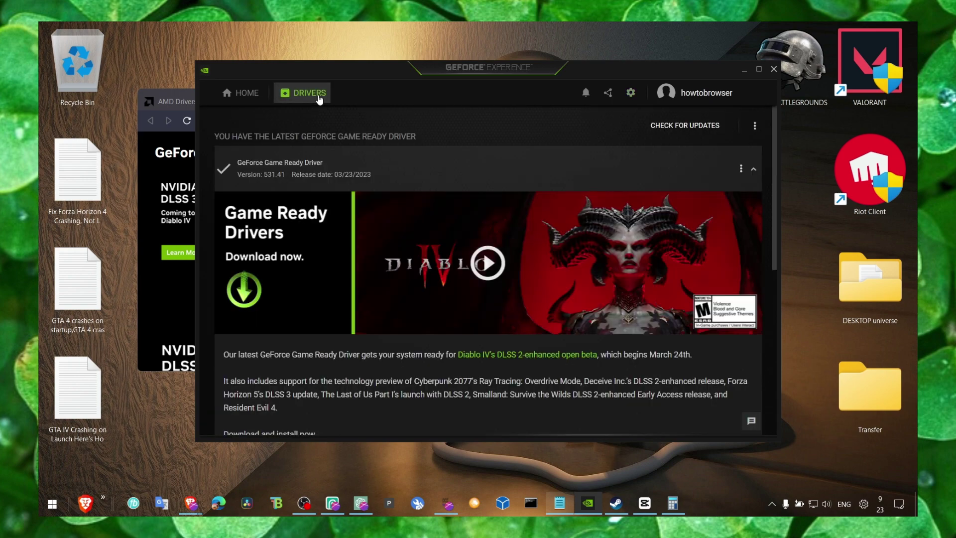
click(678, 131)
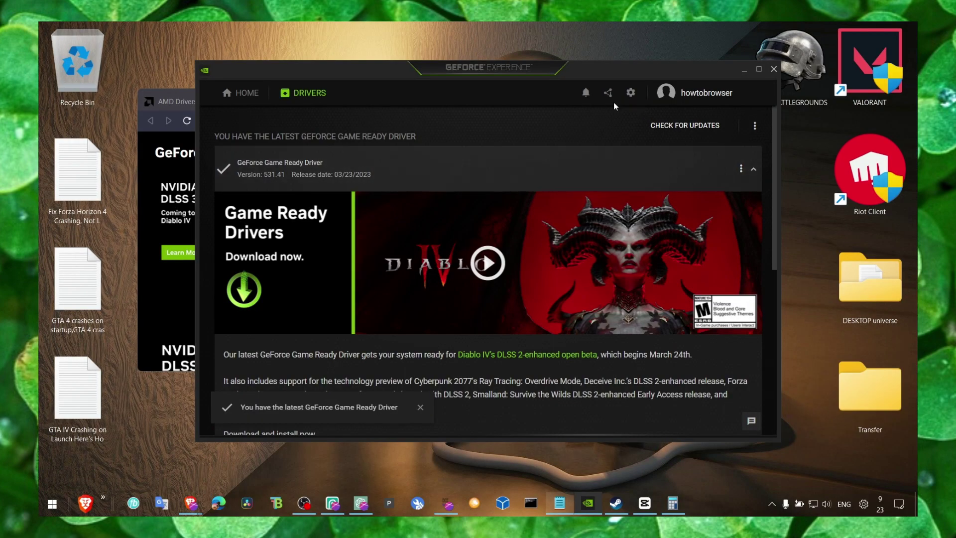
click(488, 165)
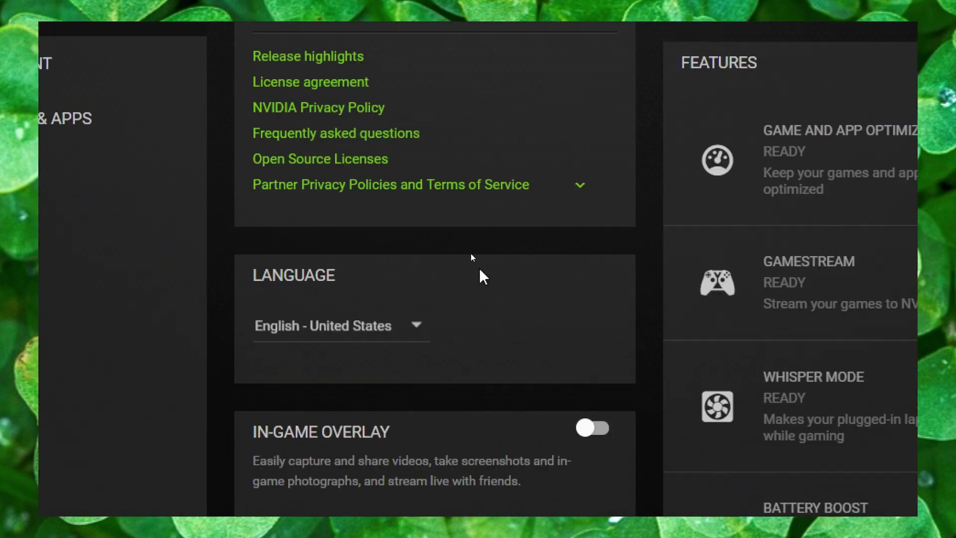
scroll(480, 270, down, 5)
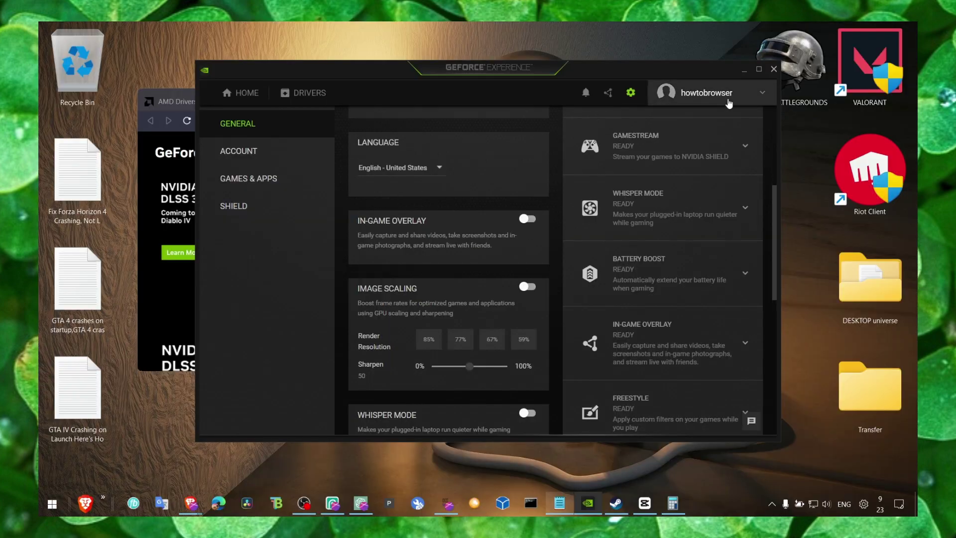
Close GeForce Experience and review the fix checklist notes before hiding them
click(774, 69)
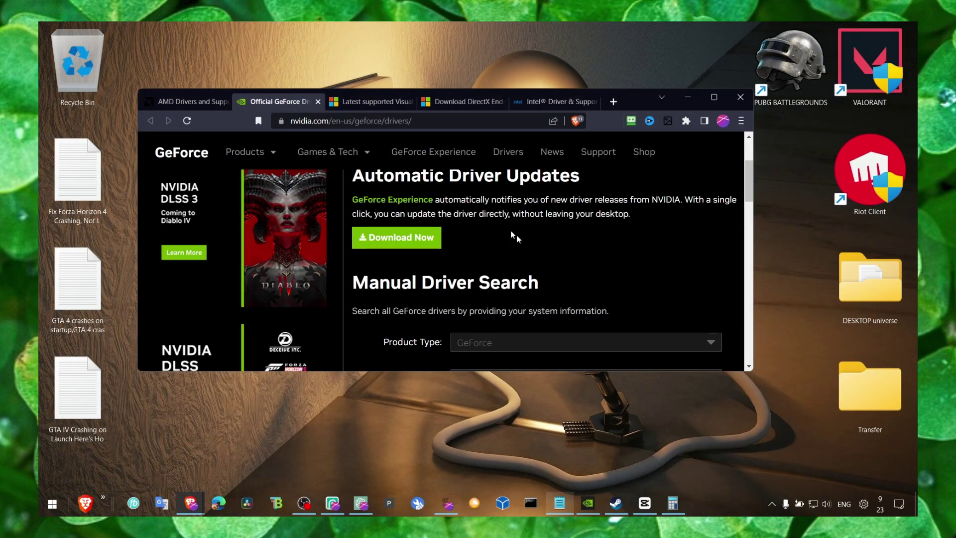
click(559, 503)
scroll(582, 393, down, 1)
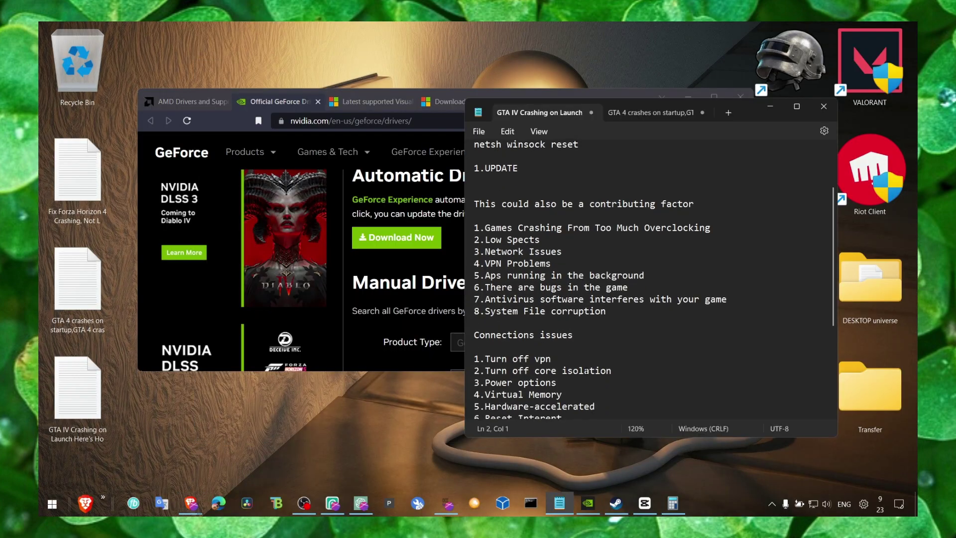
scroll(587, 371, down, 1)
scroll(586, 370, up, 4)
click(770, 106)
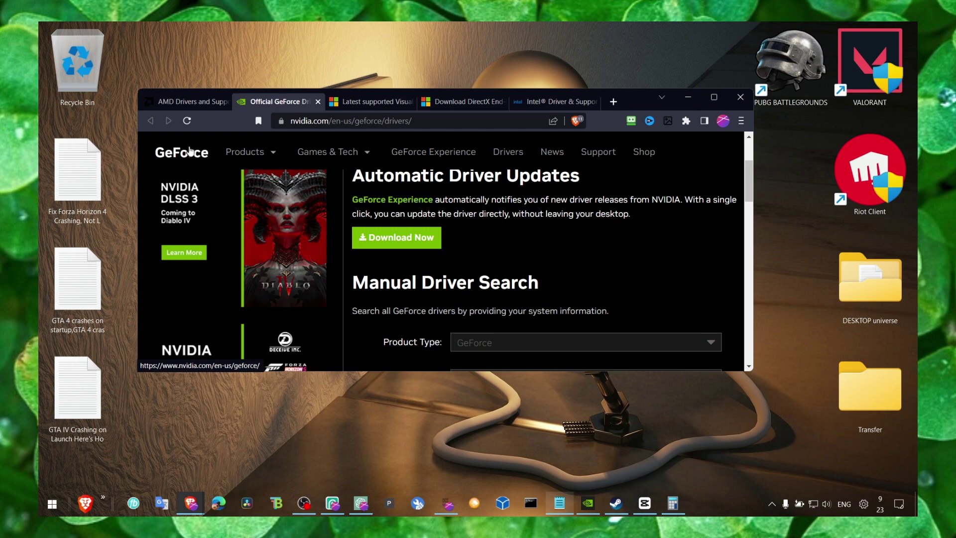
Look over AMD's Drivers and Support page, then switch to Intel's Driver & Support Assistant page
click(207, 106)
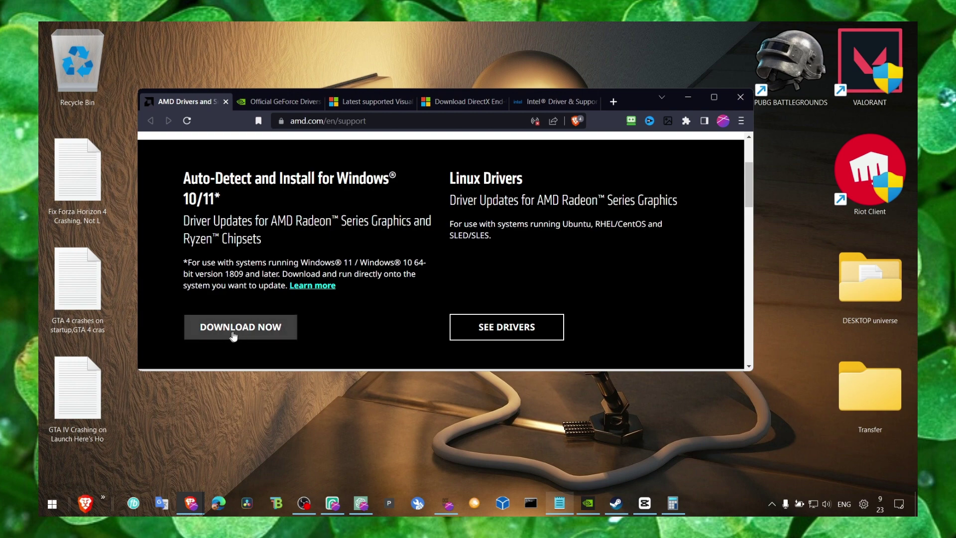
scroll(238, 253, up, 3)
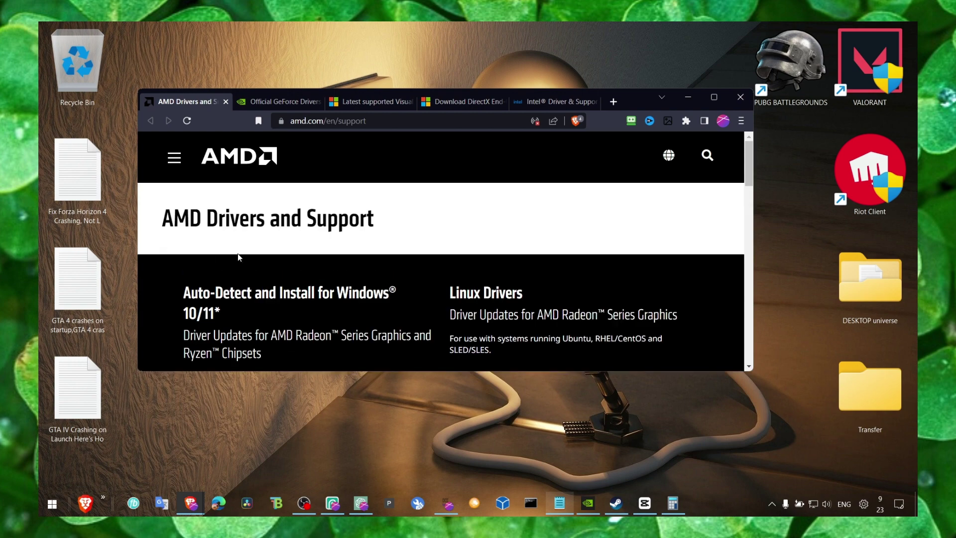
double_click(235, 218)
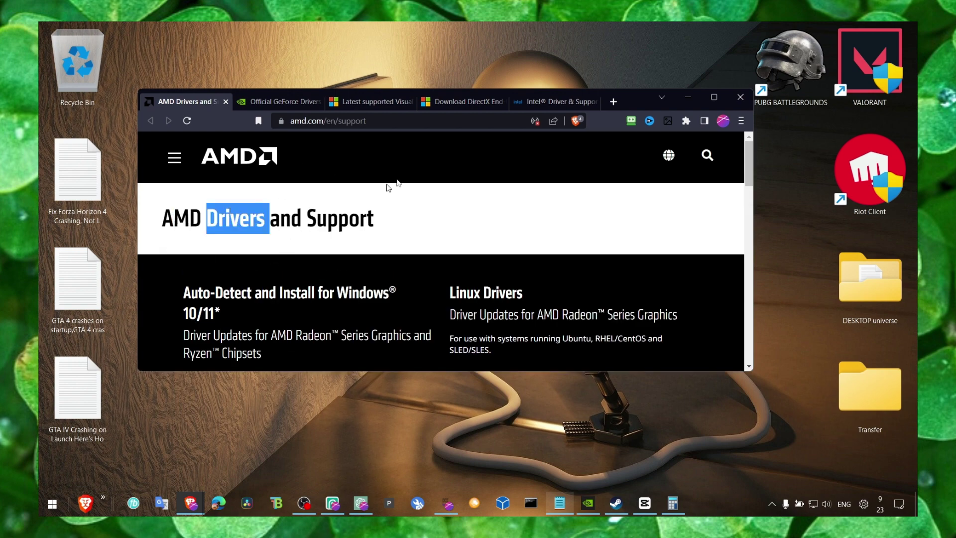
click(539, 103)
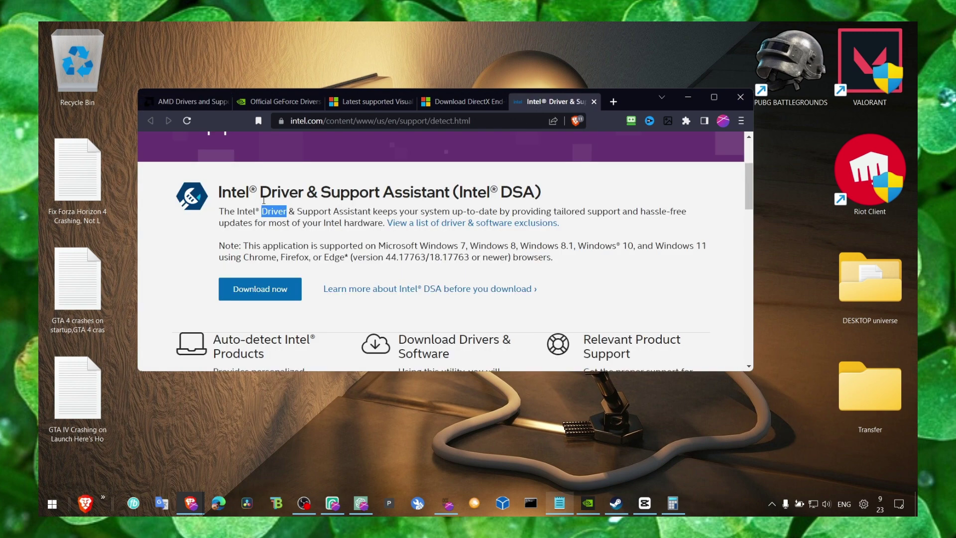
Minimize the browser and open Windows Update settings through a 'windows' search
click(689, 98)
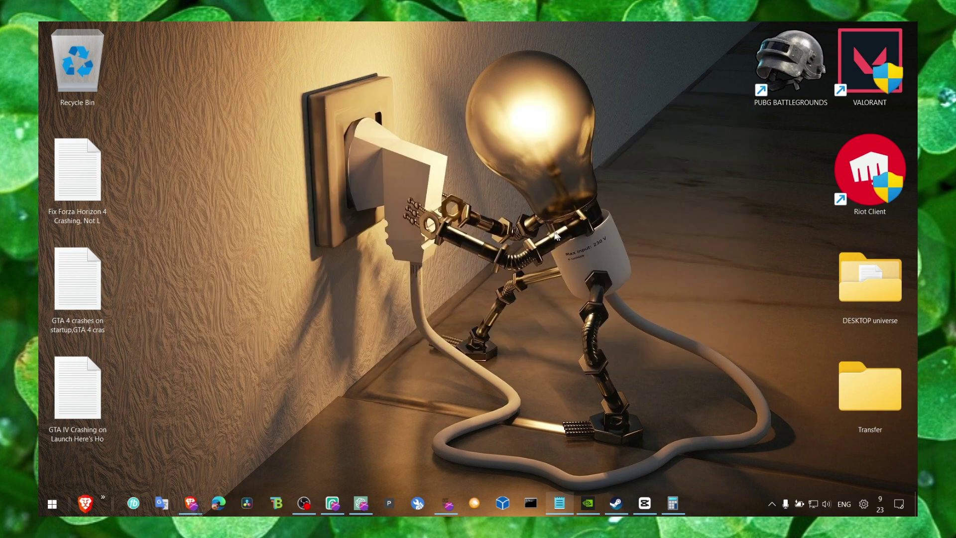
key(super+s)
text(windows)
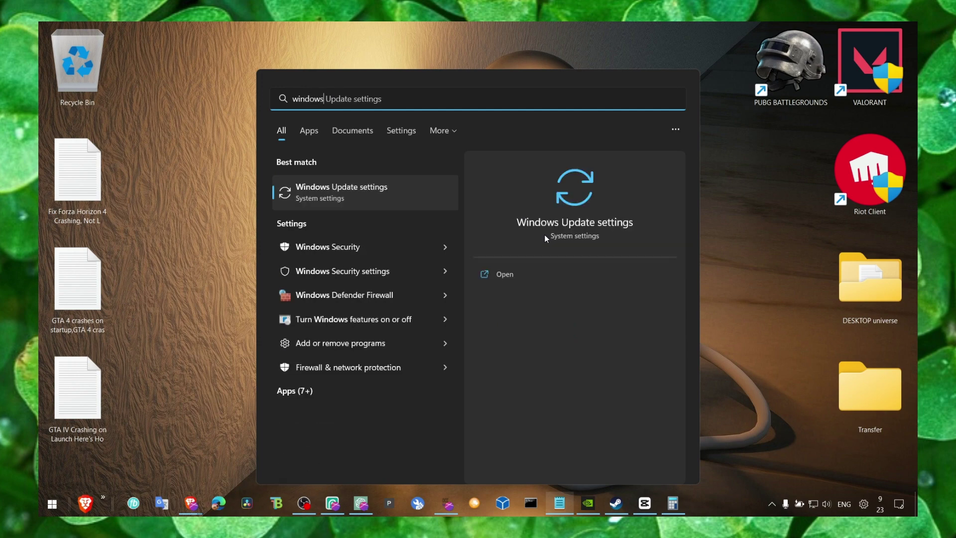
key(Return)
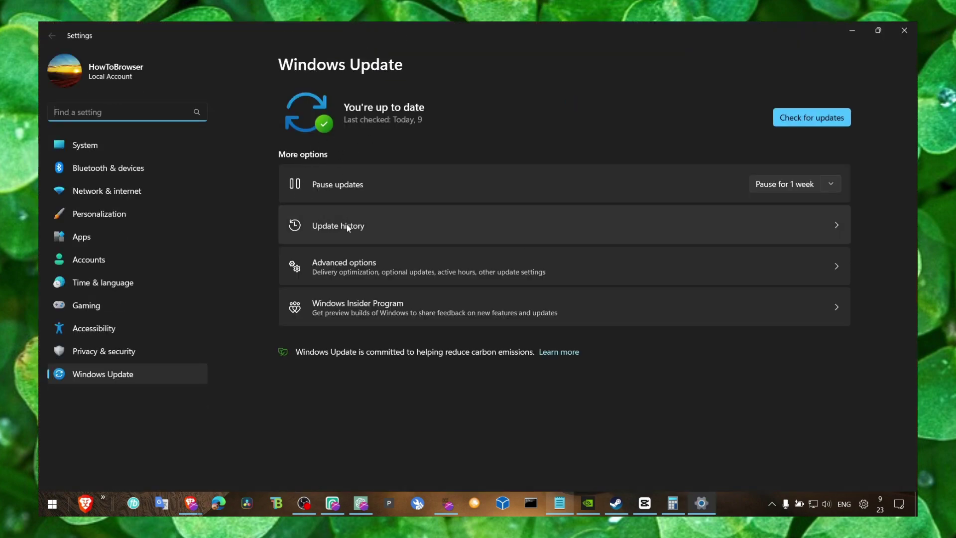
Tick the Lenovo - System 2.0.5.13 optional driver update, then close Settings and reopen search
click(364, 270)
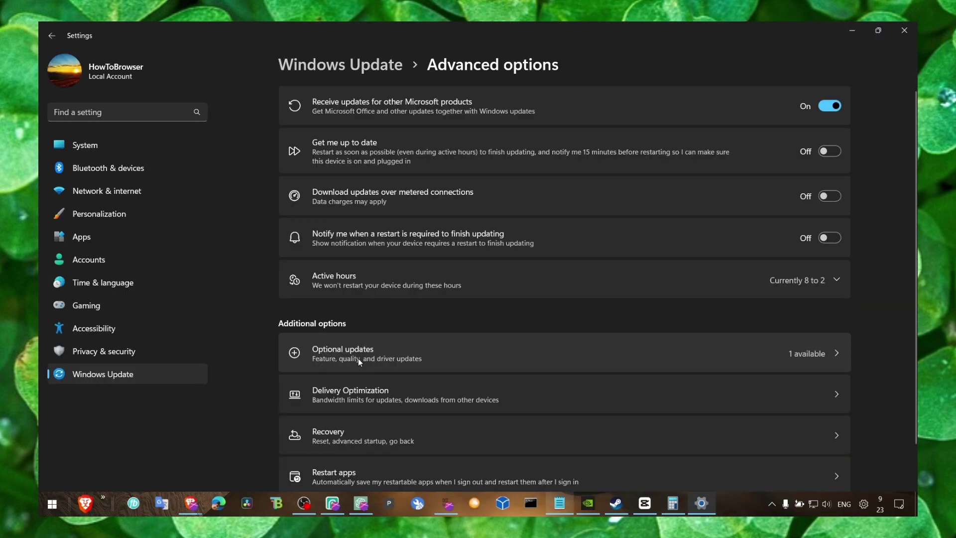
click(357, 357)
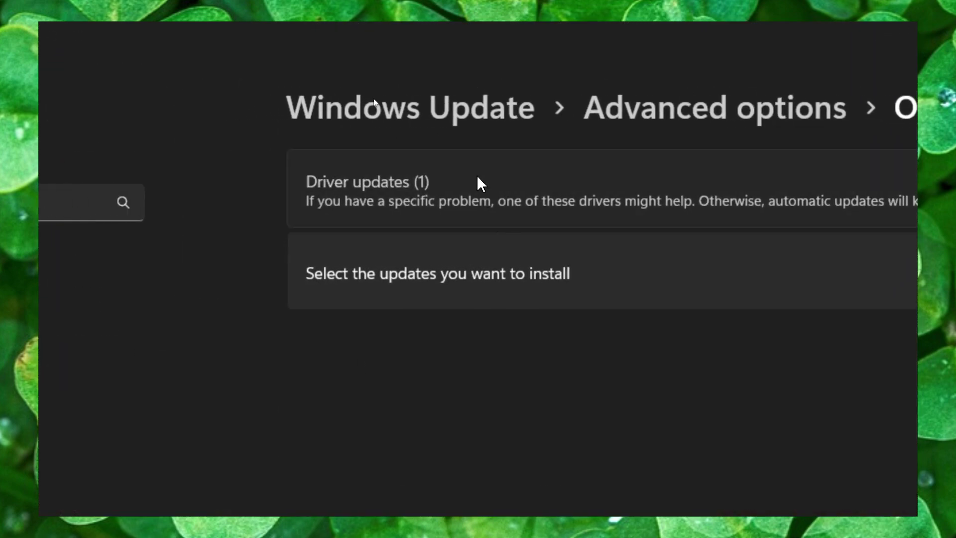
click(477, 179)
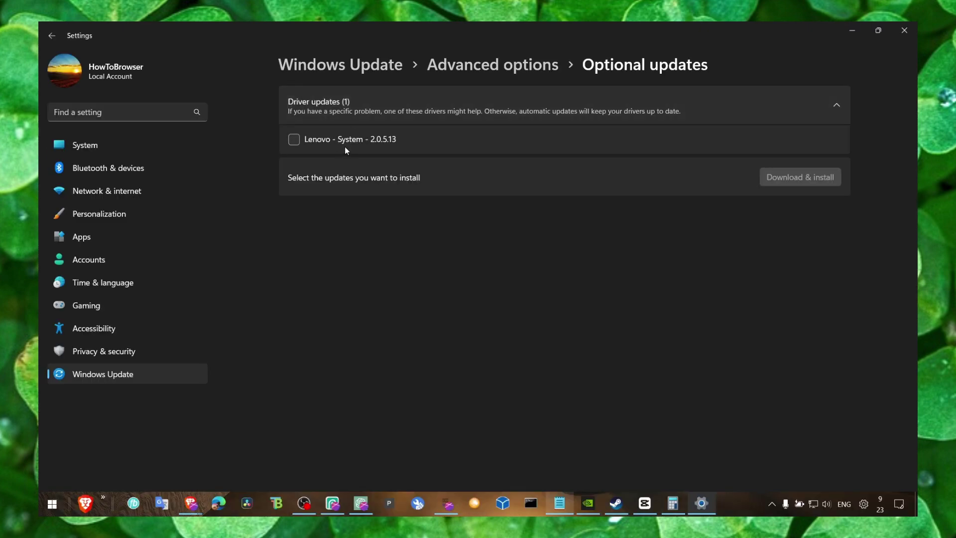
click(346, 148)
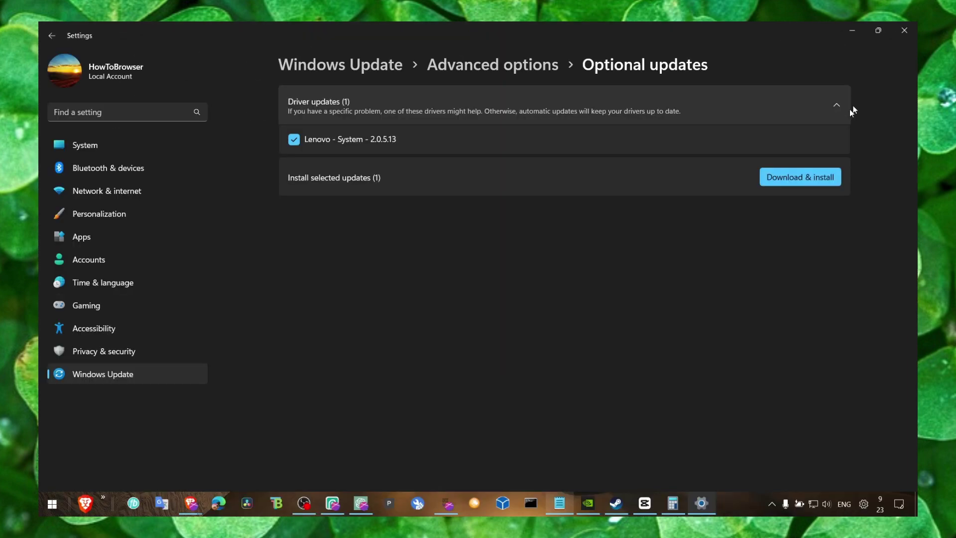
click(906, 28)
key(super+s)
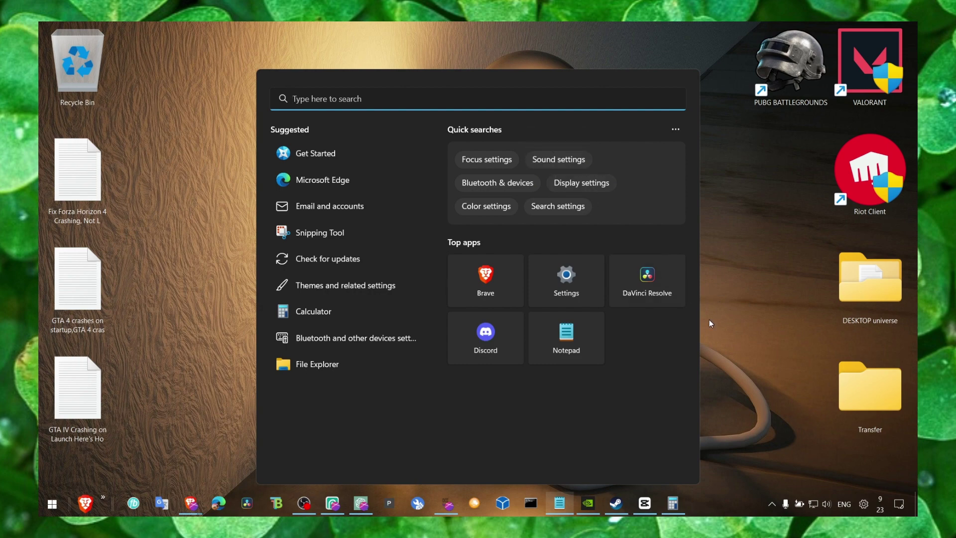
Open Virtual Memory settings from Performance Options via a 'per' search
click(734, 389)
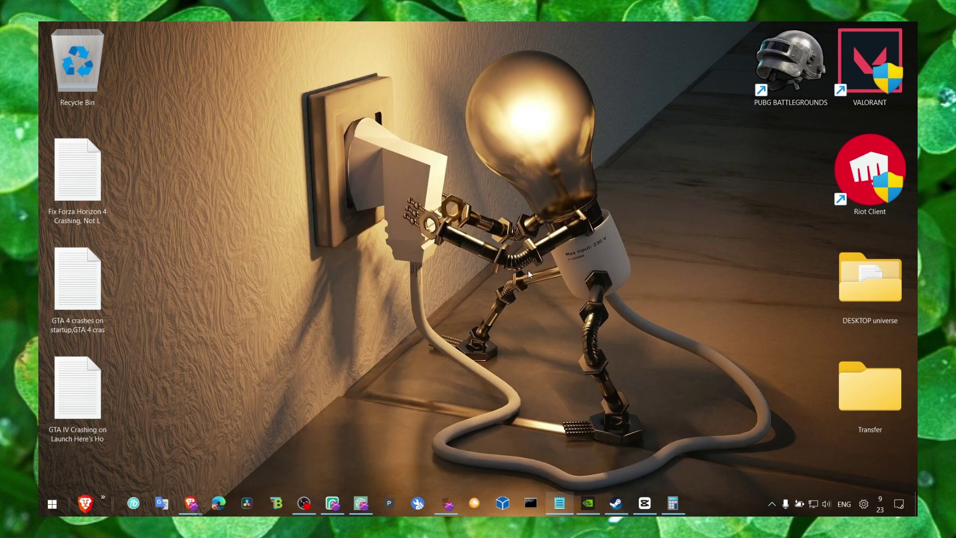
key(super+s)
text(per)
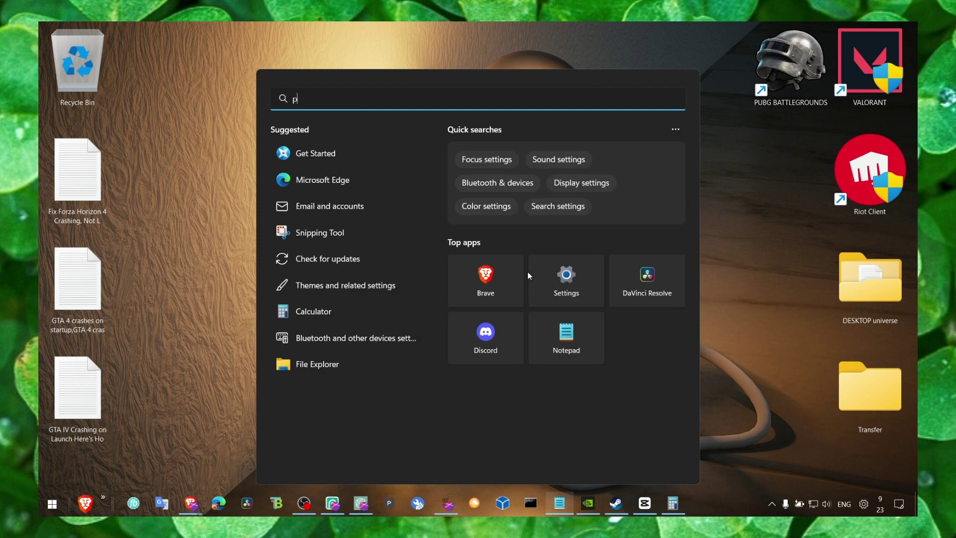
click(397, 209)
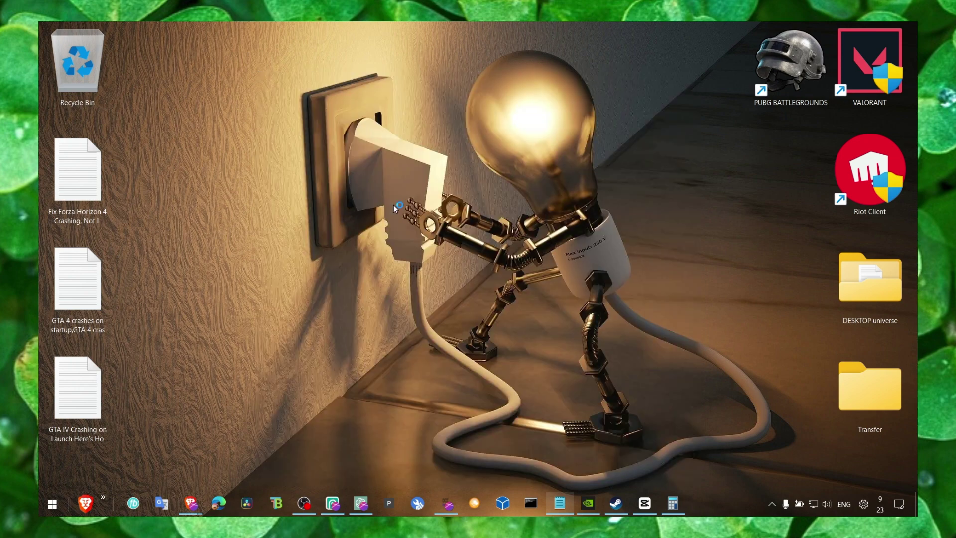
click(175, 121)
click(291, 277)
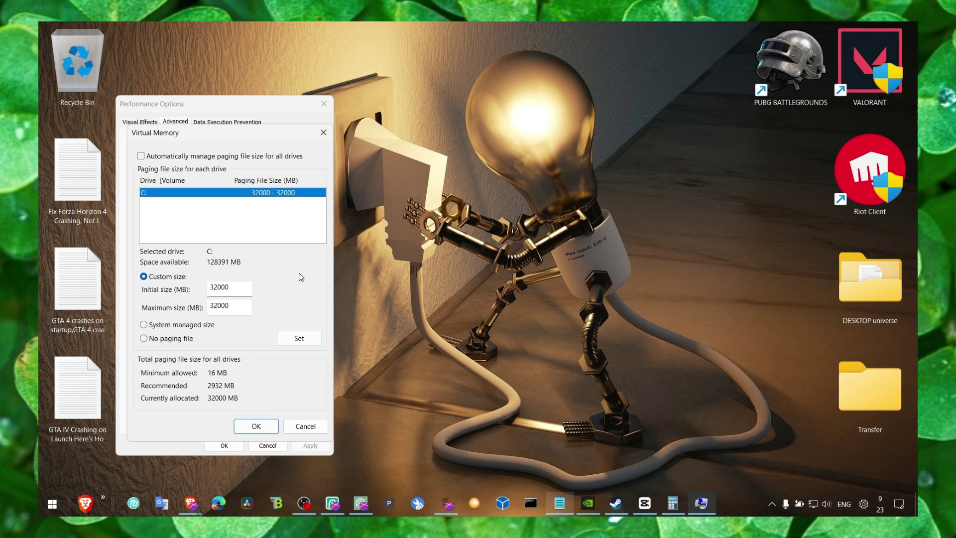
Set drive C to a custom 32000 MB initial and maximum paging file, and confirm
double_click(240, 287)
click(672, 503)
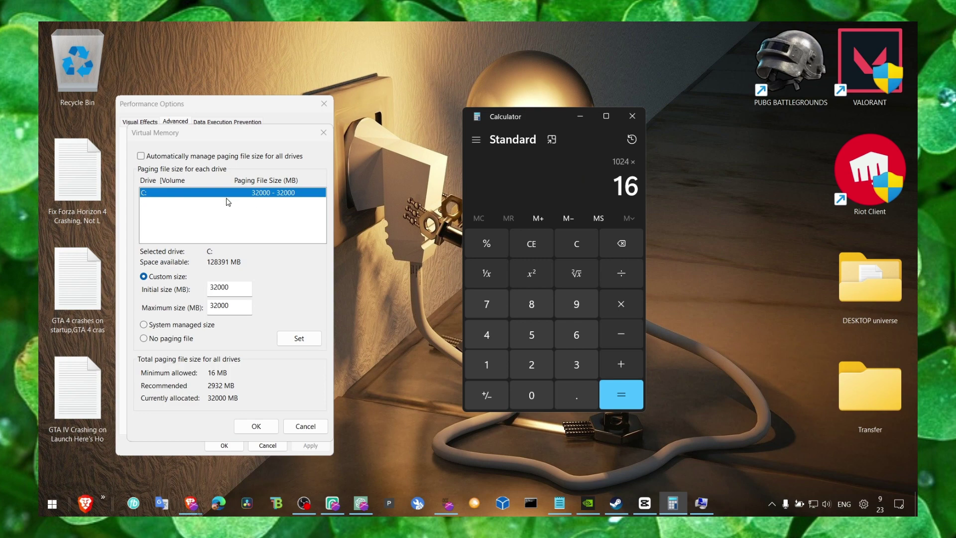
click(231, 286)
double_click(232, 309)
click(299, 339)
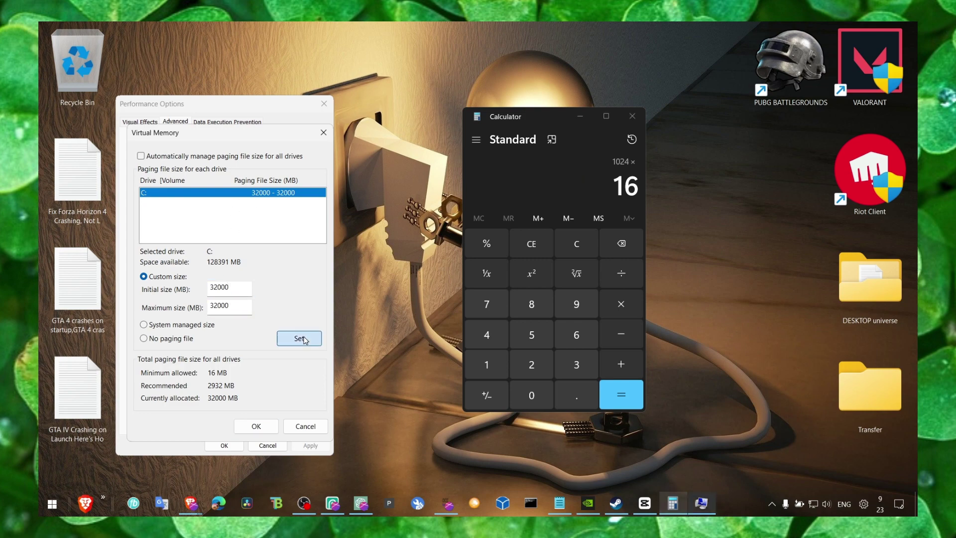
click(256, 426)
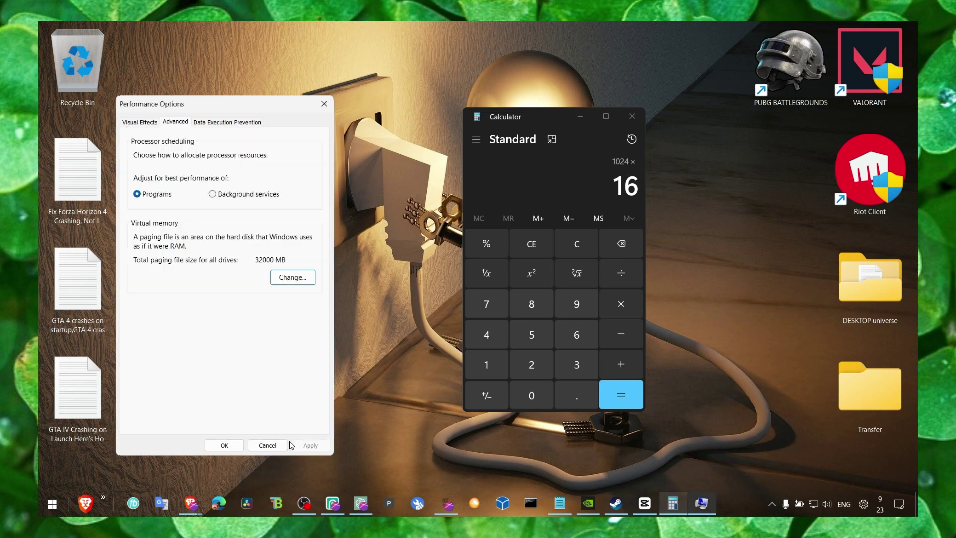
Use Custom visual effects with only Show thumbnails and Smooth edges of screen fonts, apply, and minimize Calculator
click(147, 122)
click(179, 122)
click(140, 121)
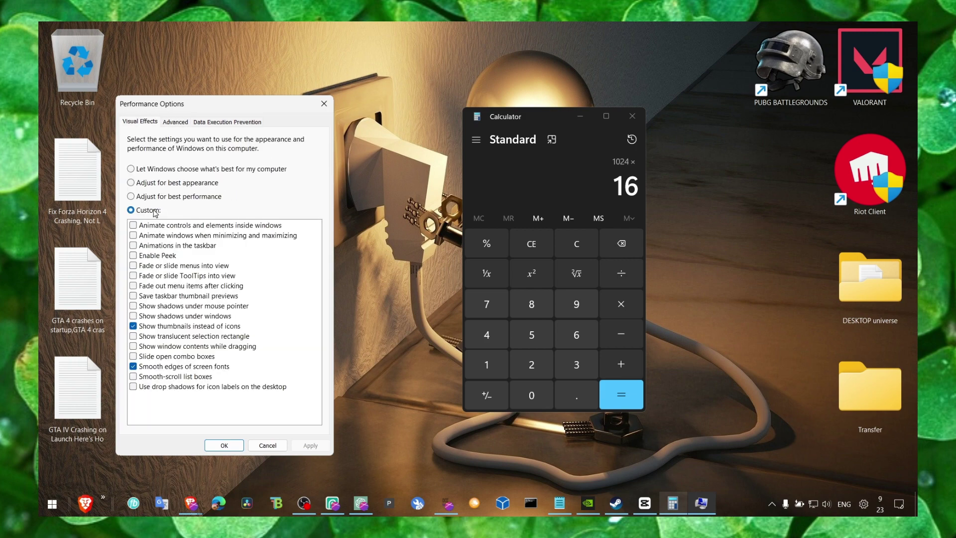
click(136, 183)
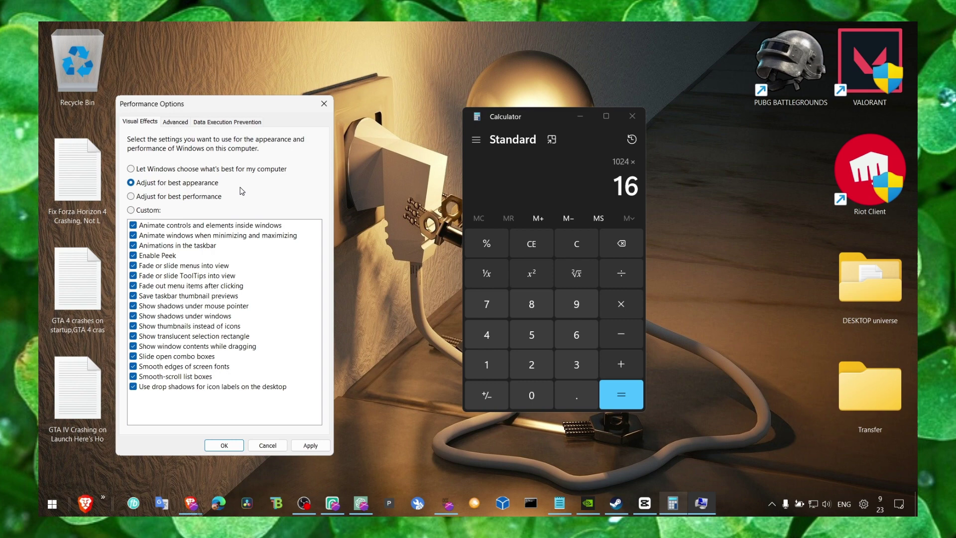
key(alt)
click(144, 198)
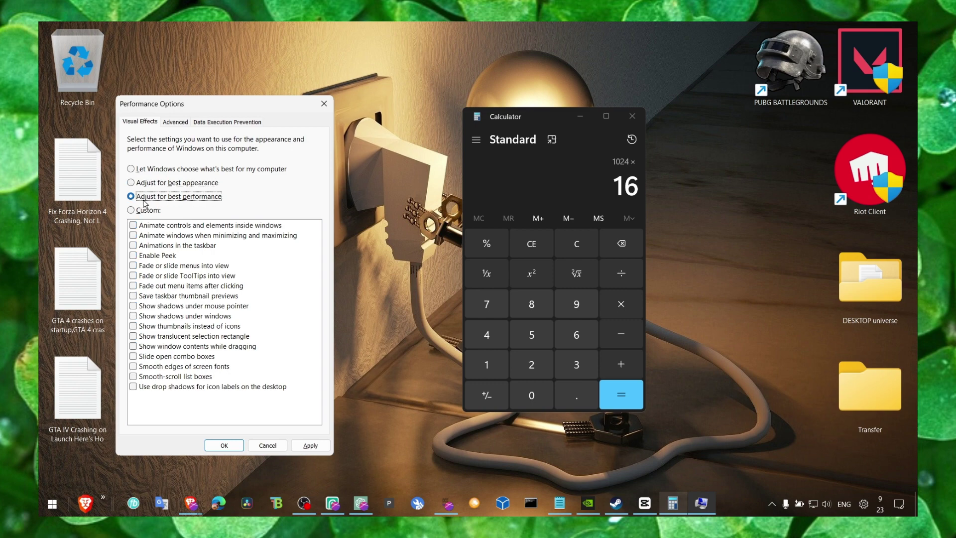
click(132, 209)
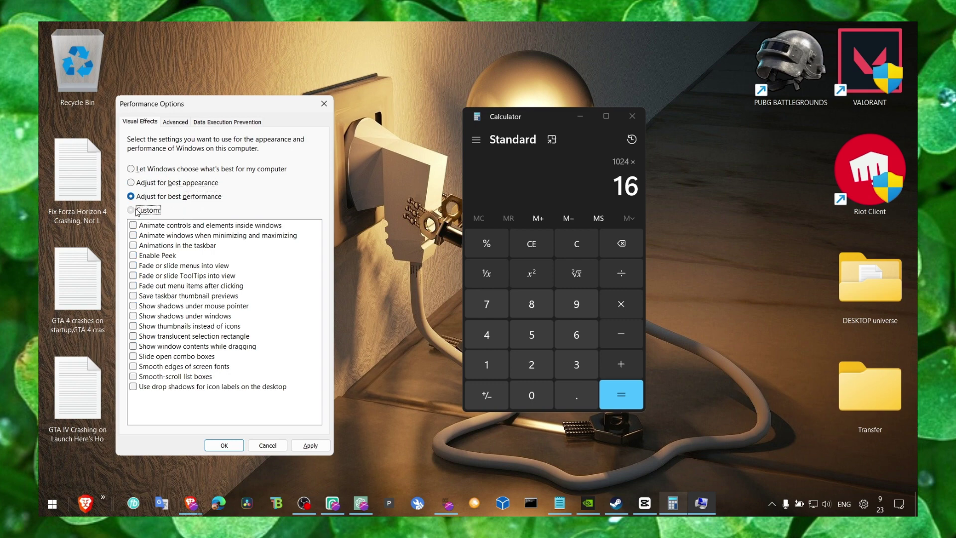
click(139, 325)
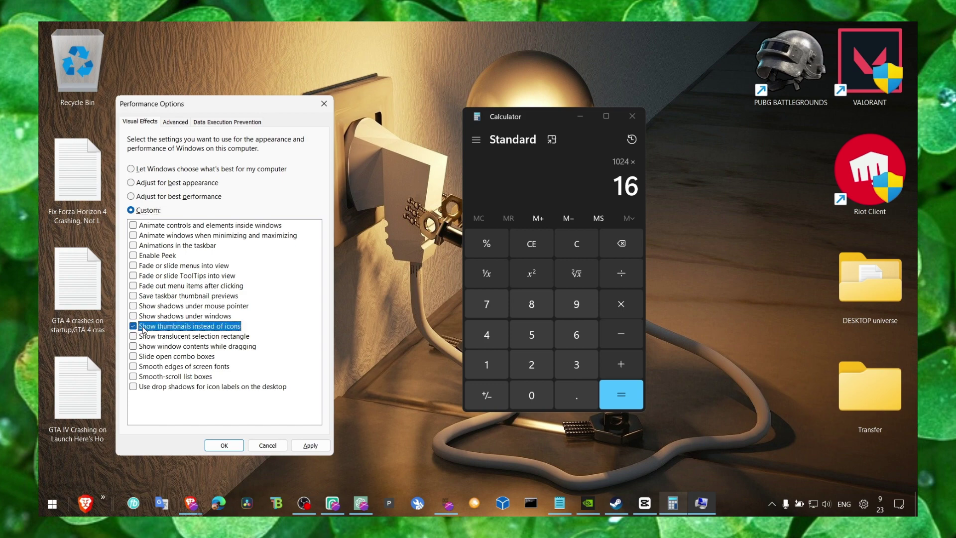
click(134, 366)
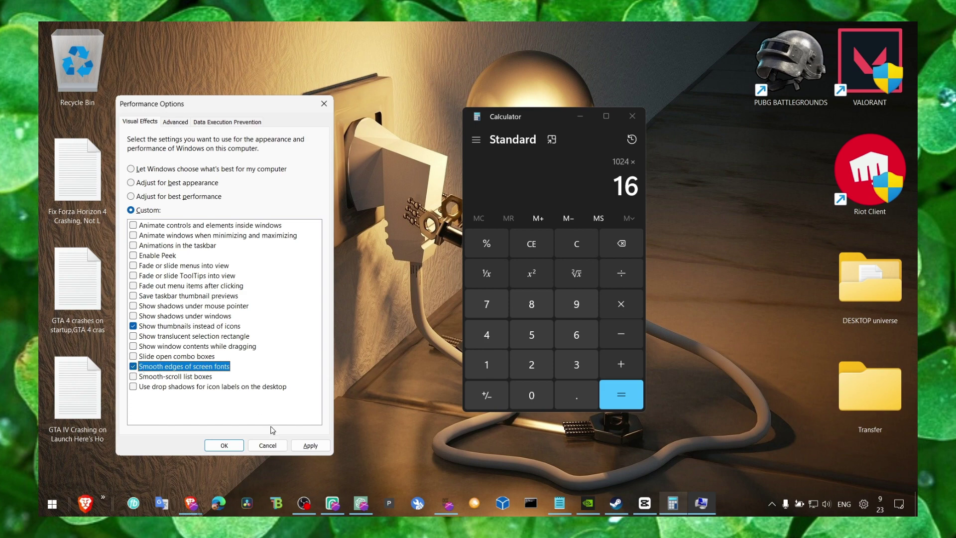
click(312, 445)
click(324, 104)
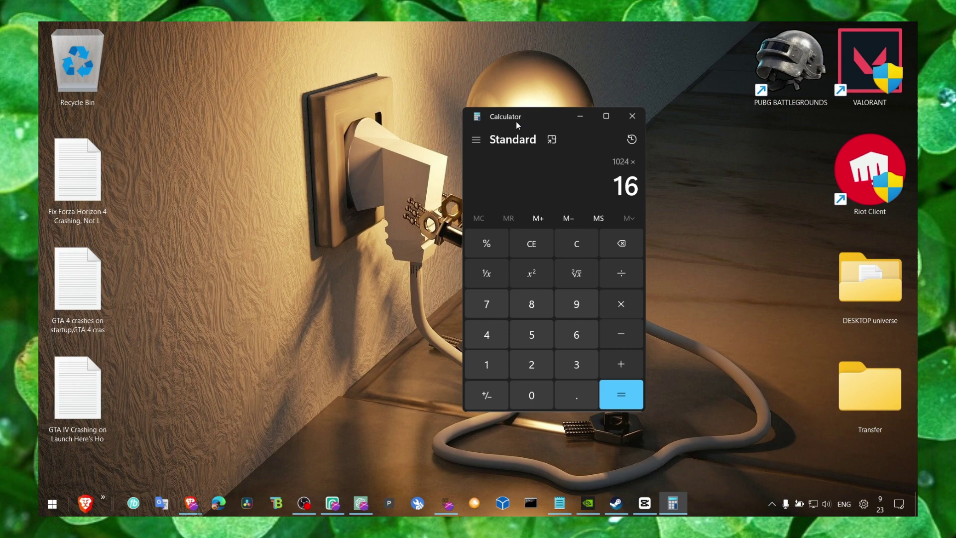
click(580, 116)
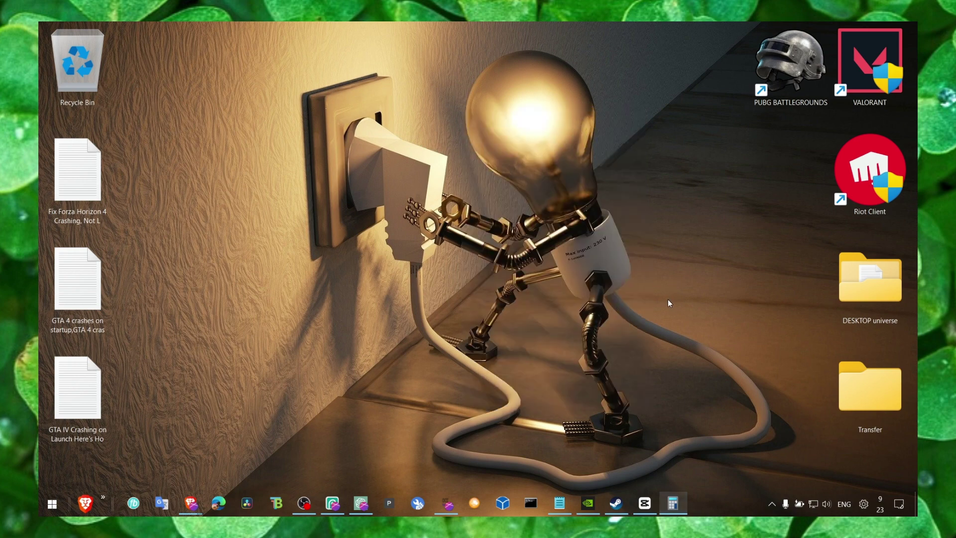
Start sfc /scannow in an administrator Command Prompt, then close that prompt
key(super)
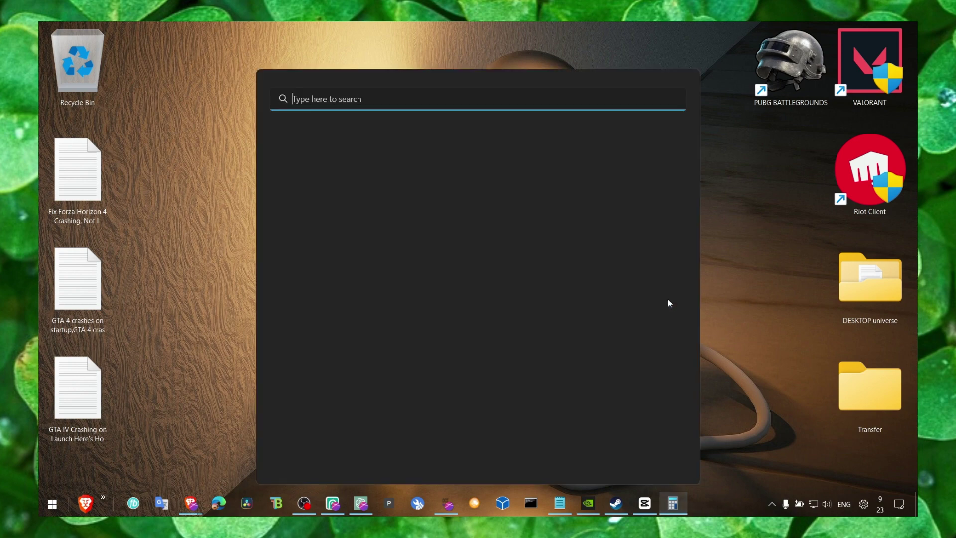
text(control Panel)
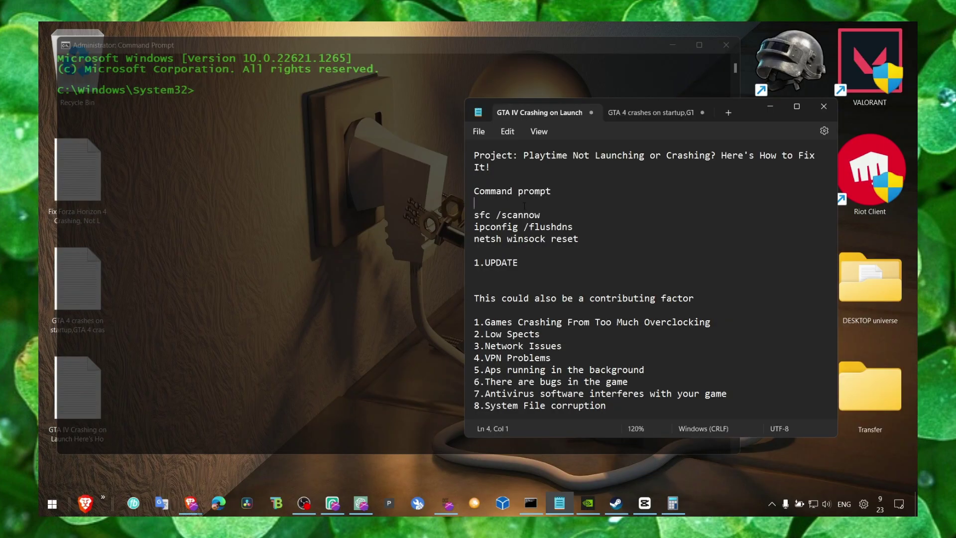
triple_click(524, 215)
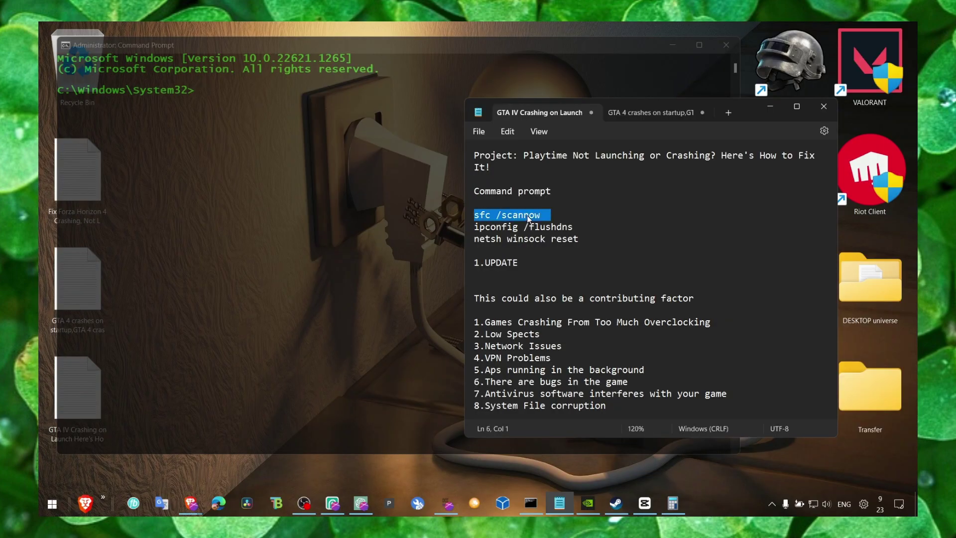
right_click(278, 117)
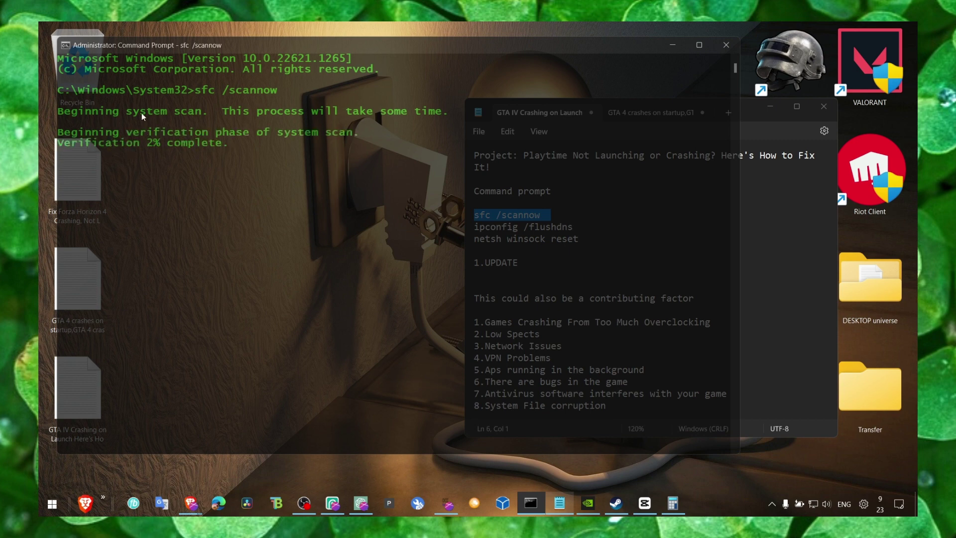
click(726, 45)
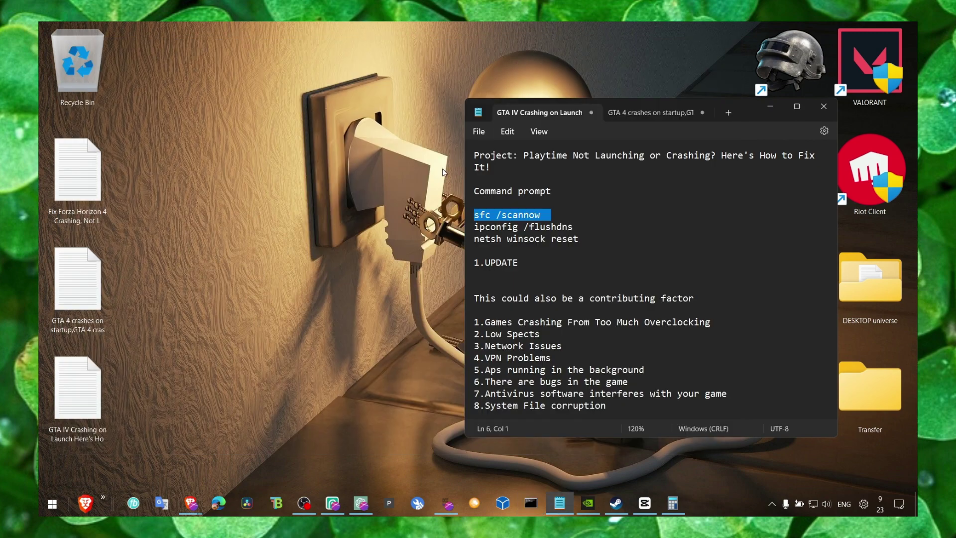
Open Command Prompt via a 'cmd' search and run ipconfig /flushdns
key(super)
text(co)
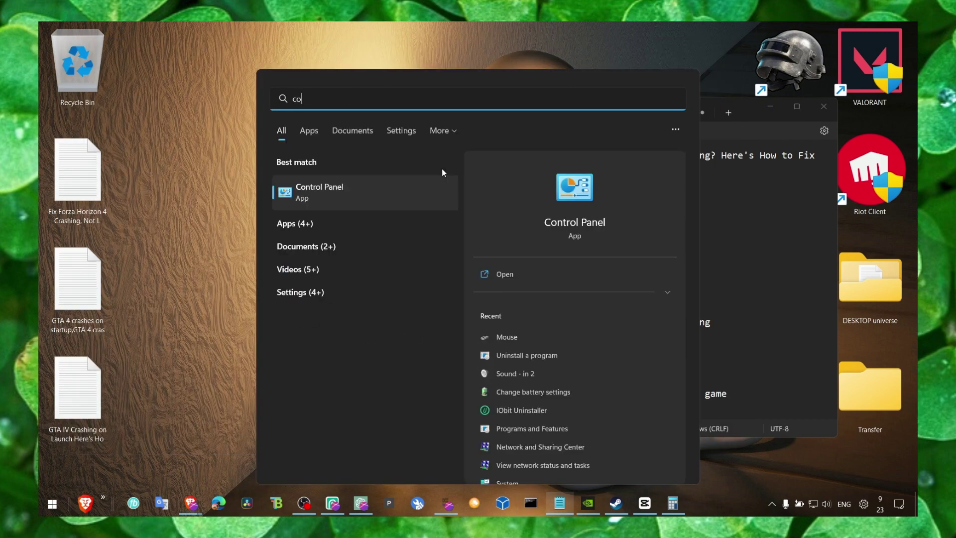
key(BackSpace)
text(md)
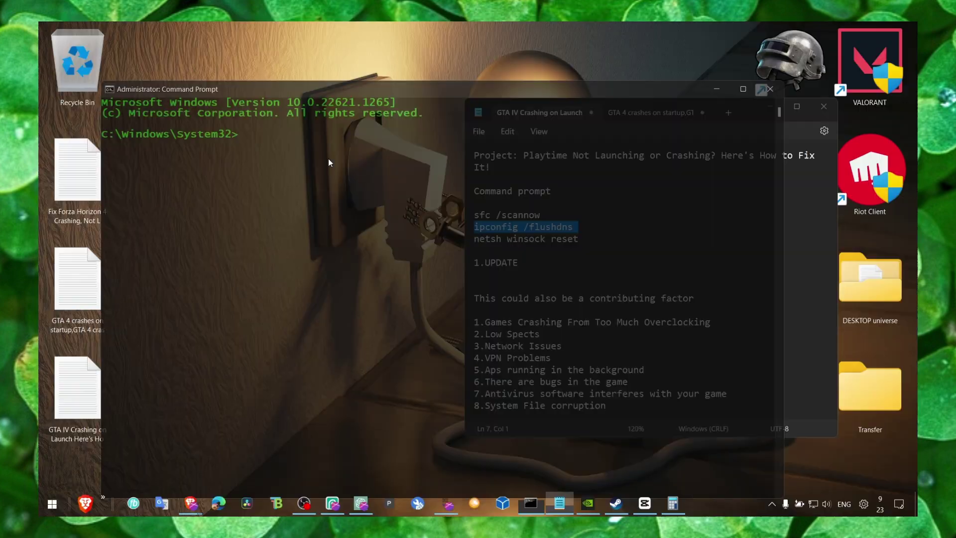
right_click(327, 158)
key(Return)
Run netsh winsock reset copied from the notes, then close Command Prompt and minimize the notes
click(577, 227)
triple_click(533, 241)
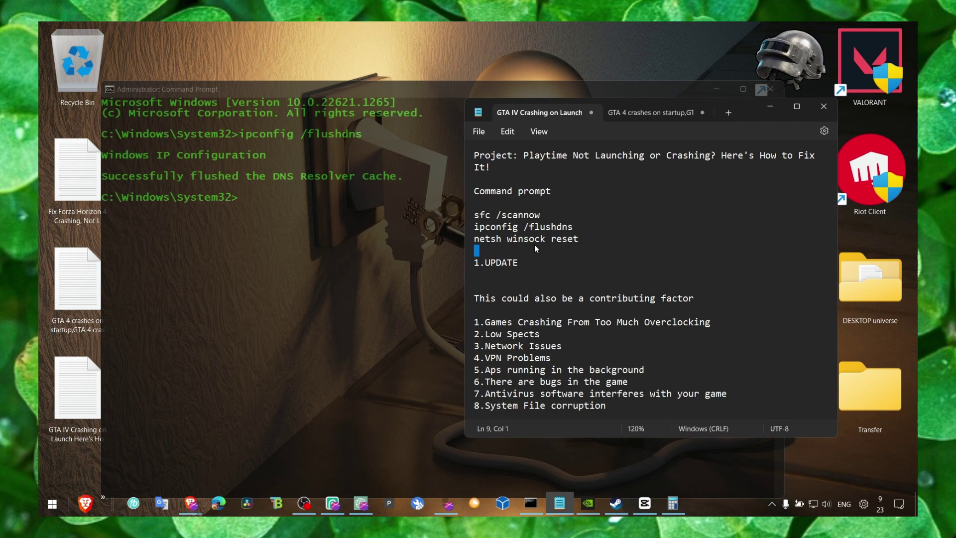
key(ctrl+c)
click(380, 207)
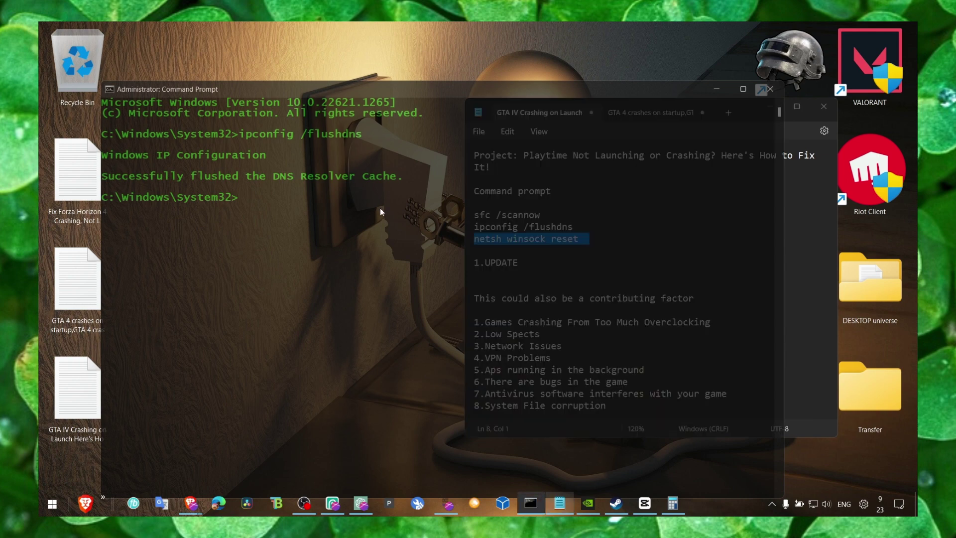
right_click(380, 208)
click(770, 91)
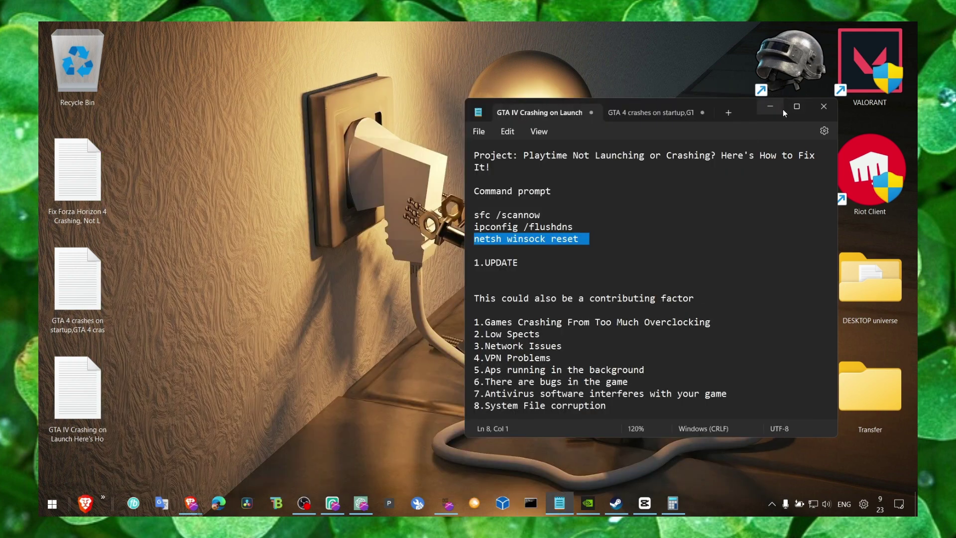
click(771, 106)
Launch System Configuration with an 'ms' search and go to its Boot tab
key(super)
text(ms)
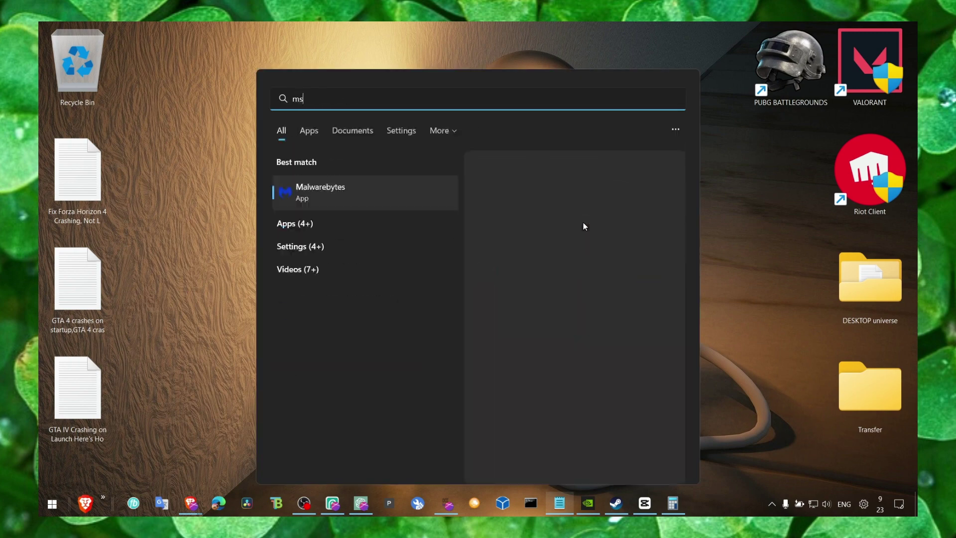
click(389, 197)
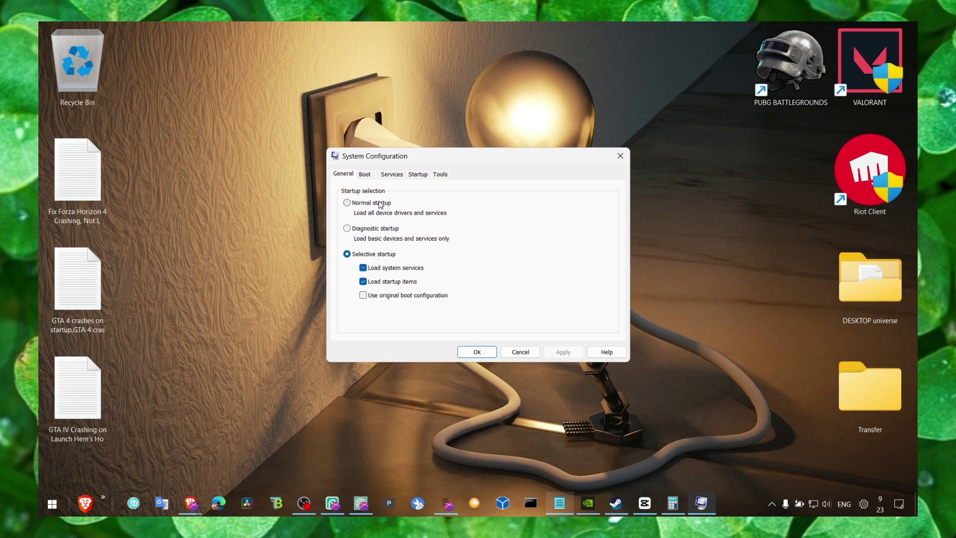
click(367, 174)
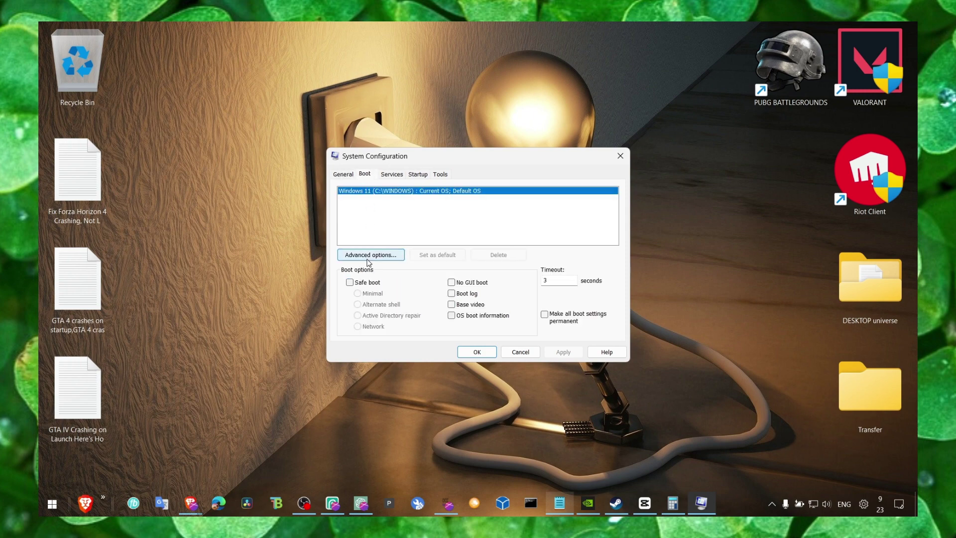
Set the boot processor count to 12, apply it, and exit without restarting
click(372, 255)
click(388, 178)
click(389, 177)
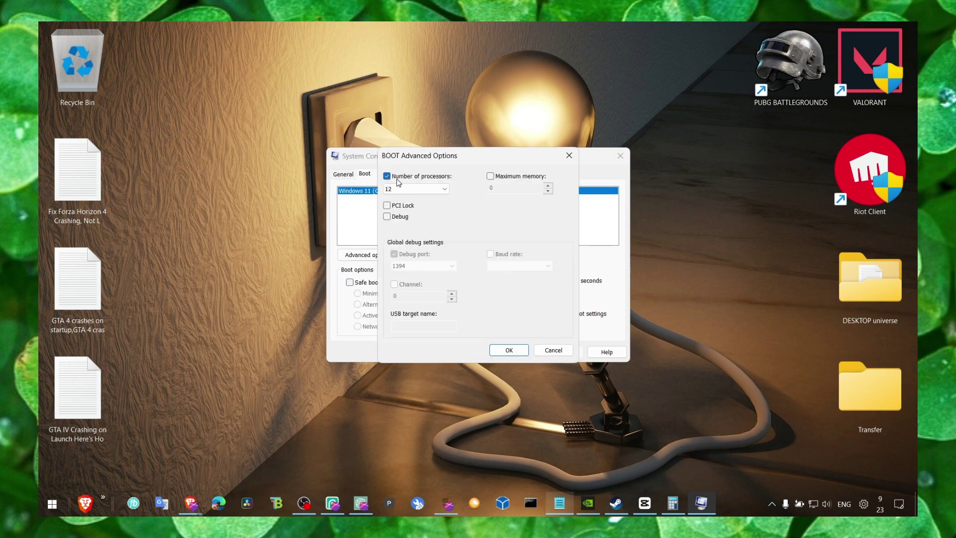
click(421, 188)
click(406, 279)
click(508, 350)
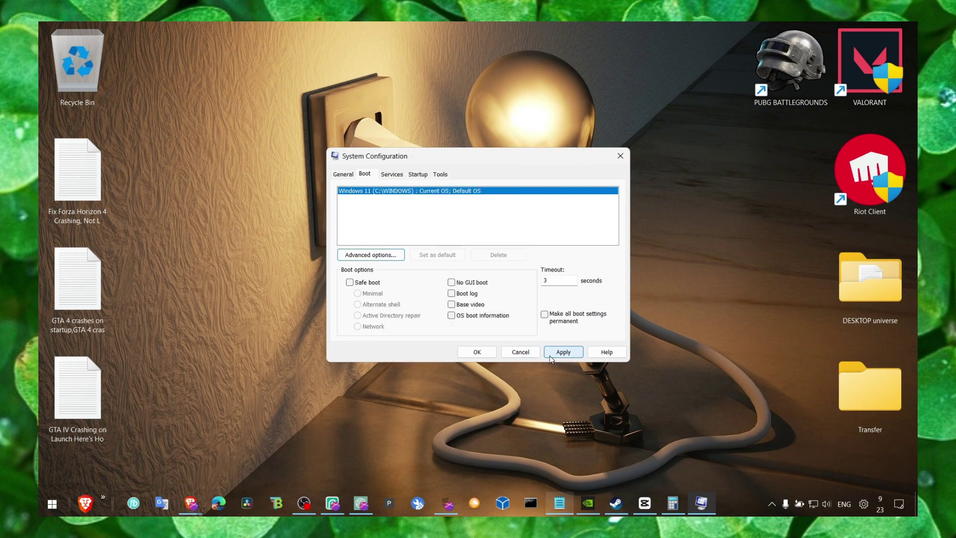
click(480, 353)
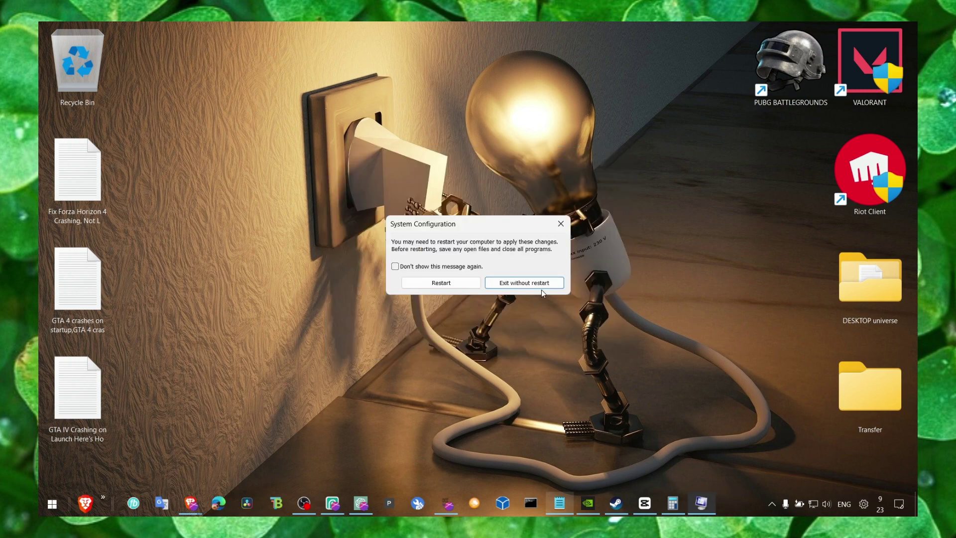
click(542, 284)
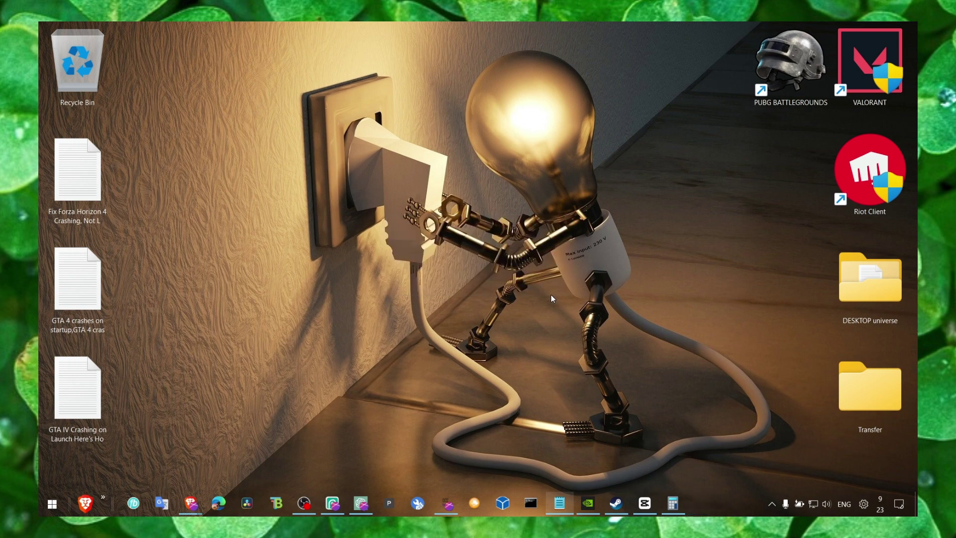
Open Graphics settings and keep hardware-accelerated GPU scheduling turned on
key(super+s)
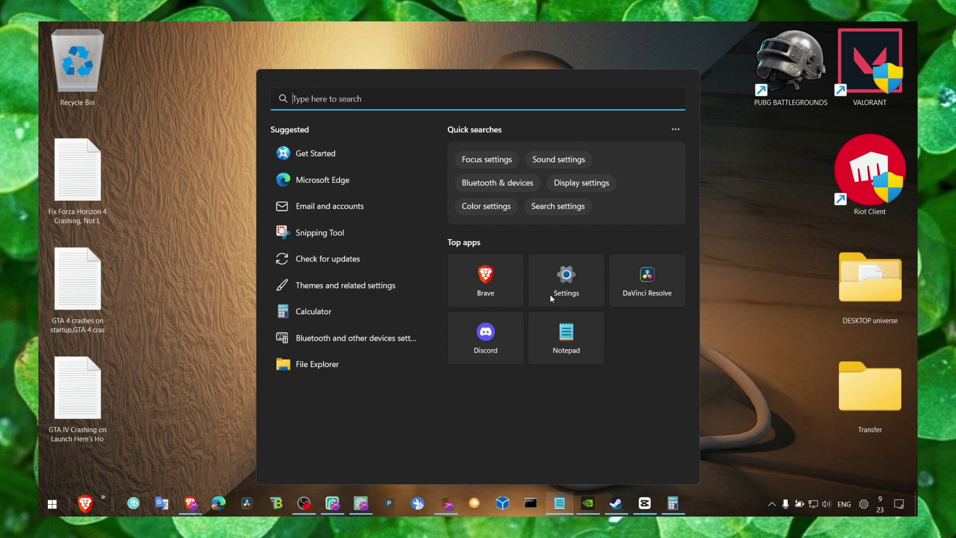
text(graphics settings)
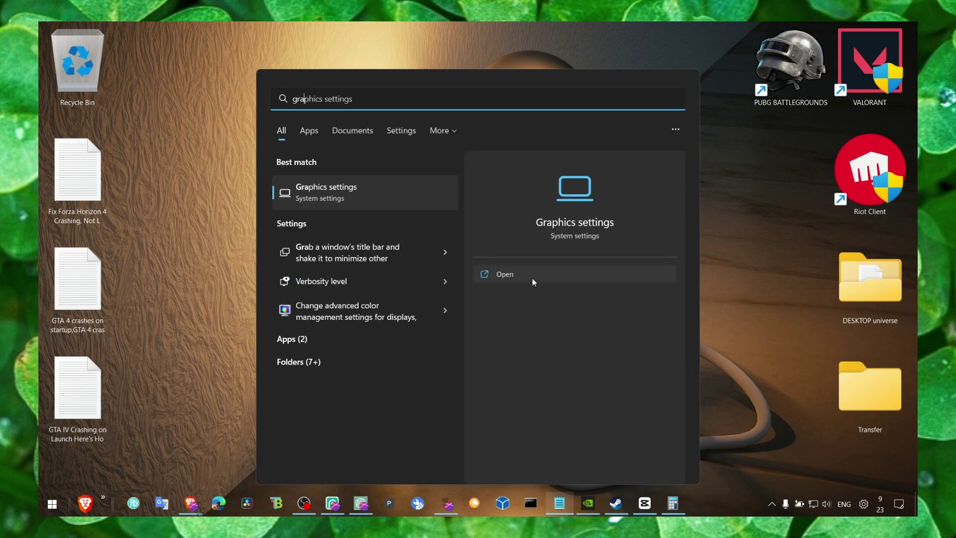
click(424, 193)
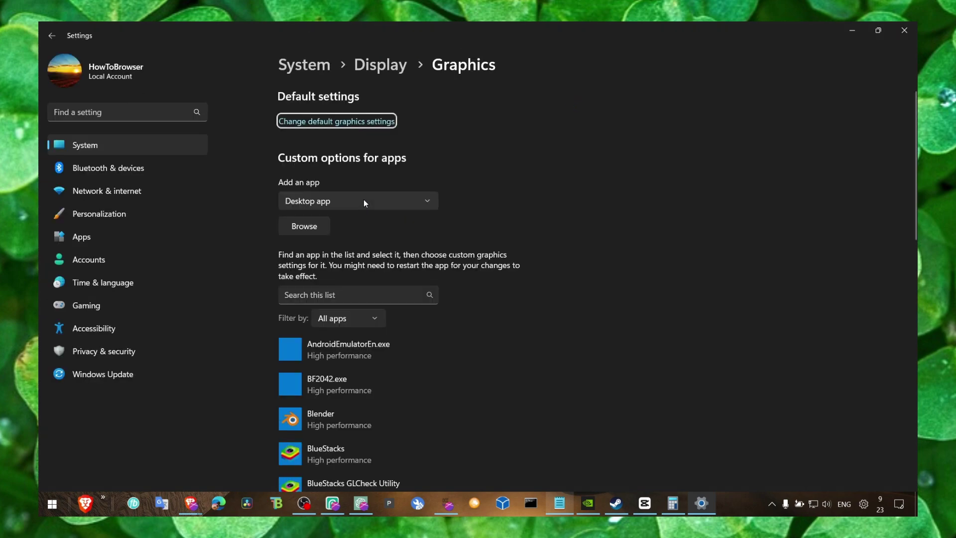
click(321, 123)
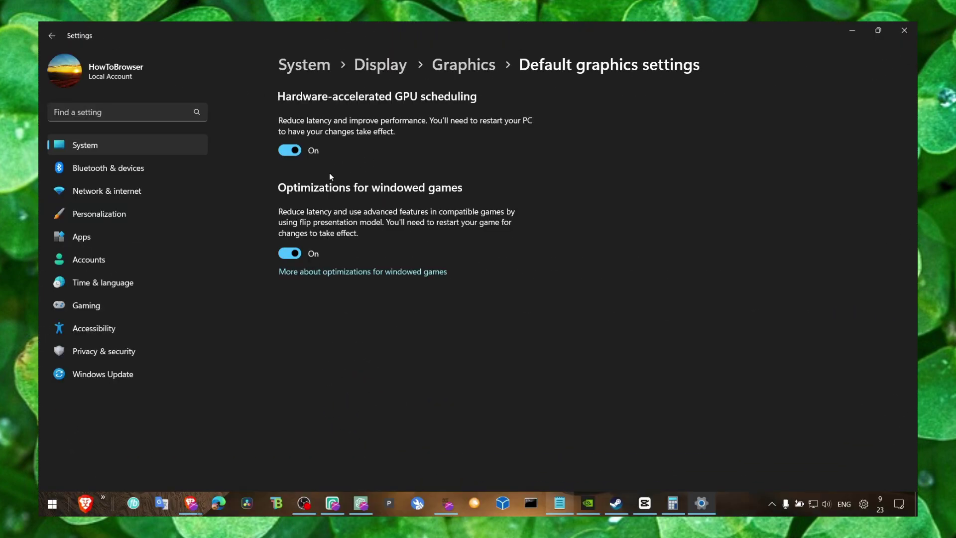
click(289, 150)
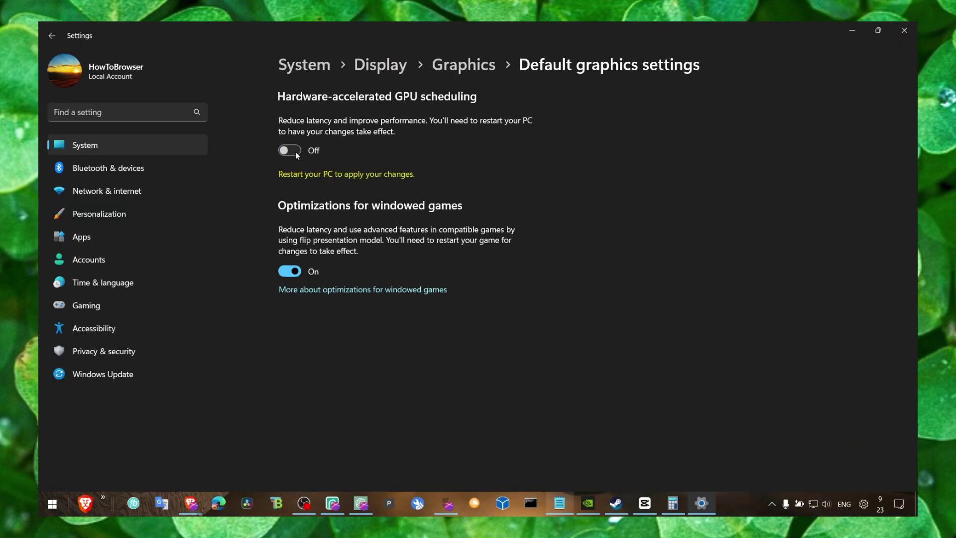
click(289, 150)
click(464, 65)
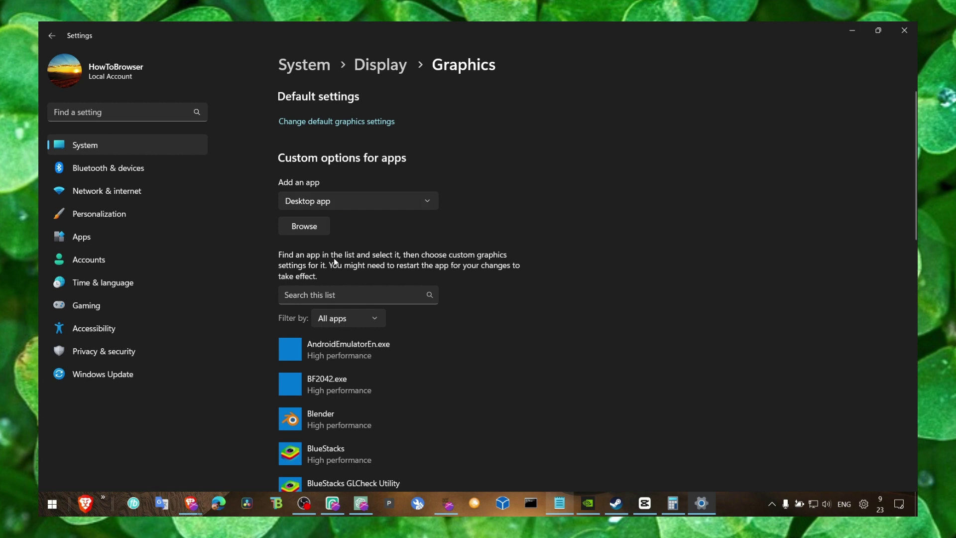
Save Blender's graphics preference as High performance on the RTX 3050, then close Settings
scroll(334, 258, down, 8)
scroll(368, 264, up, 8)
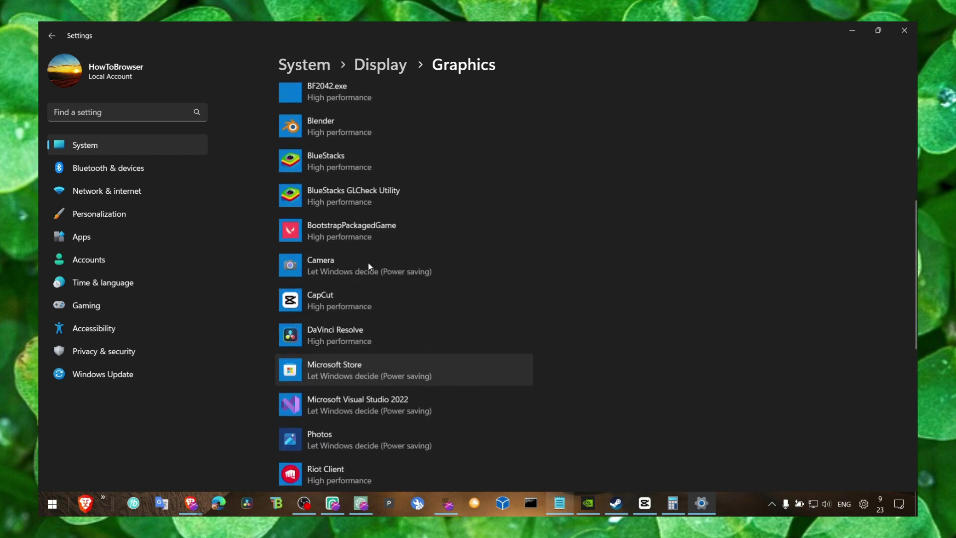
scroll(494, 335, down, 3)
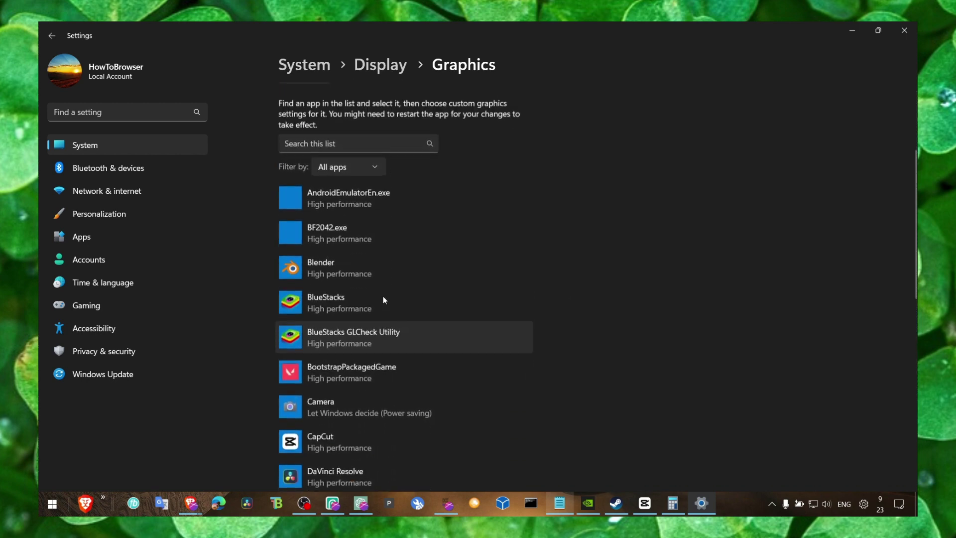
scroll(383, 299, up, 3)
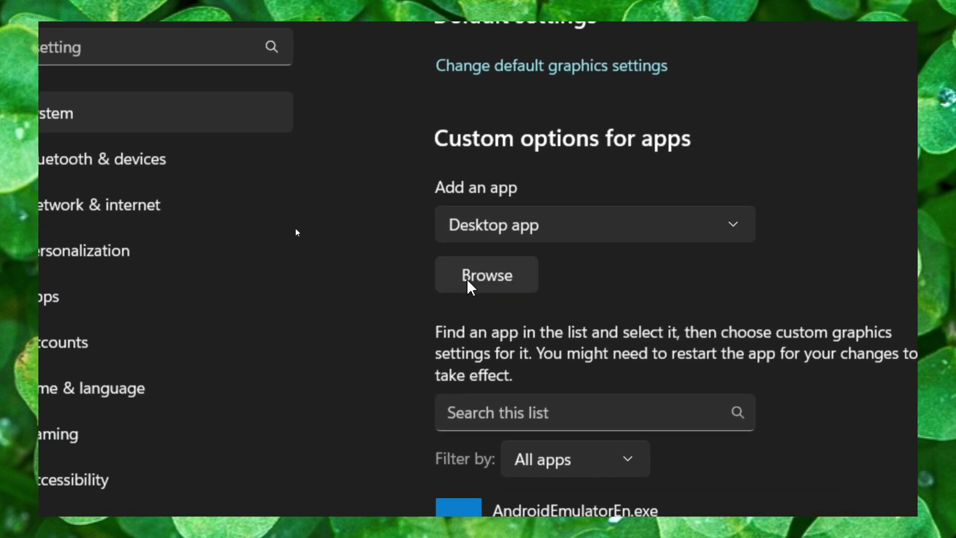
scroll(480, 277, down, 3)
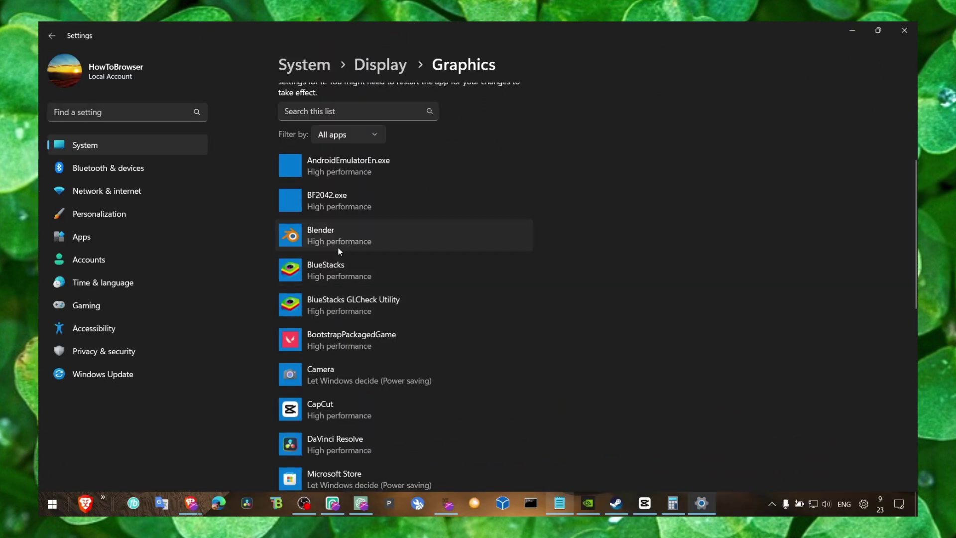
click(339, 244)
click(436, 295)
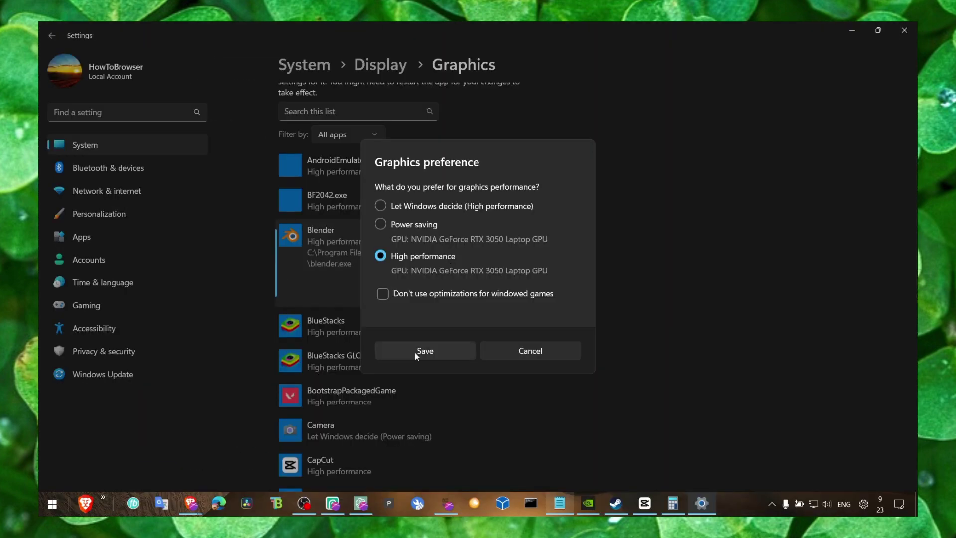
click(425, 350)
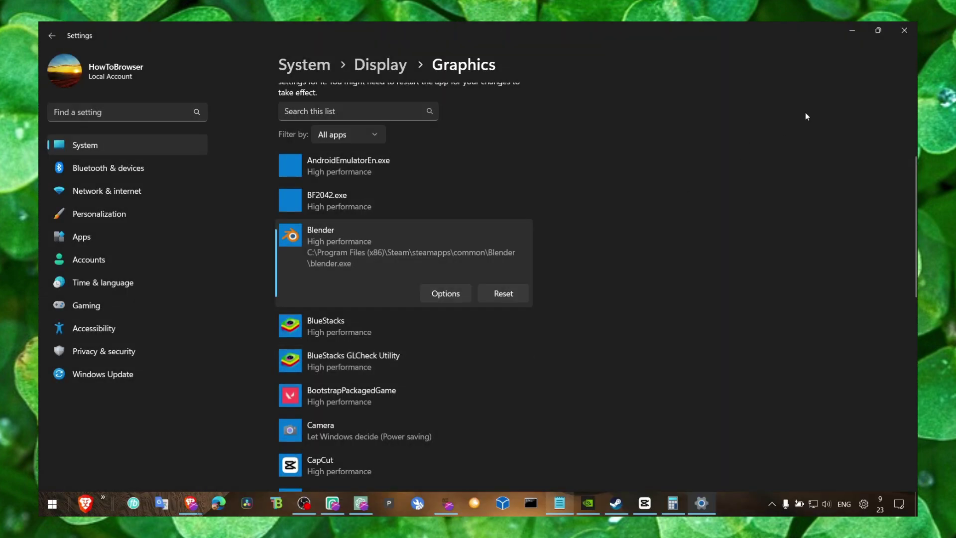
click(905, 30)
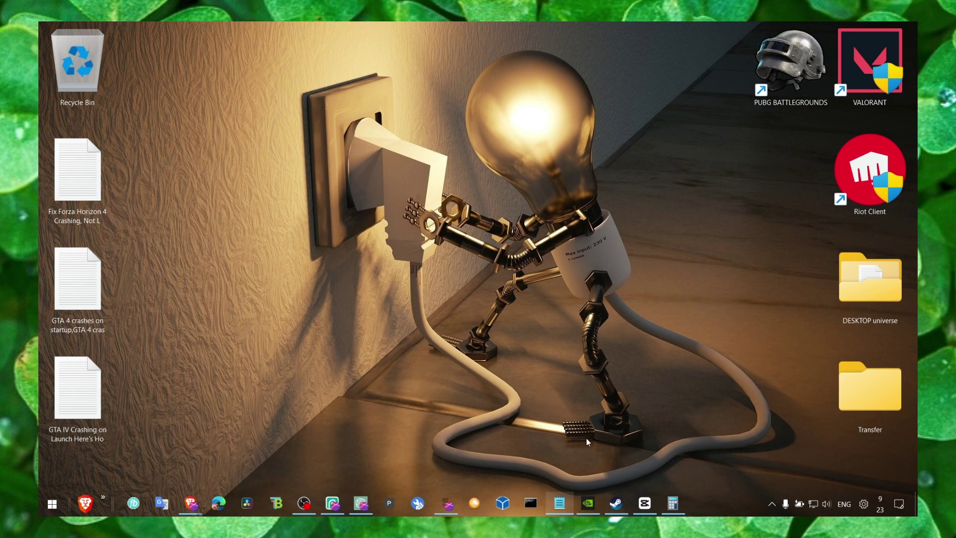
right_click(721, 511)
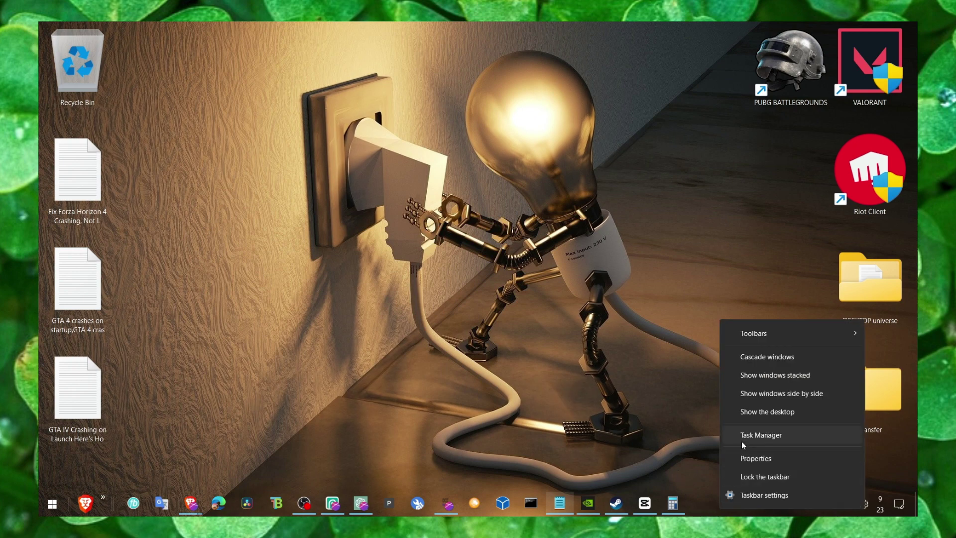
click(531, 369)
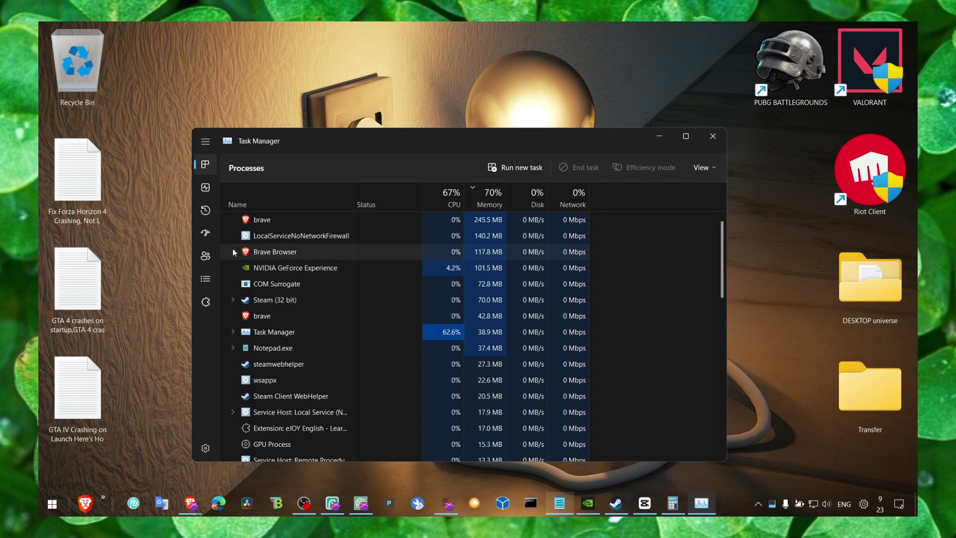
right_click(232, 219)
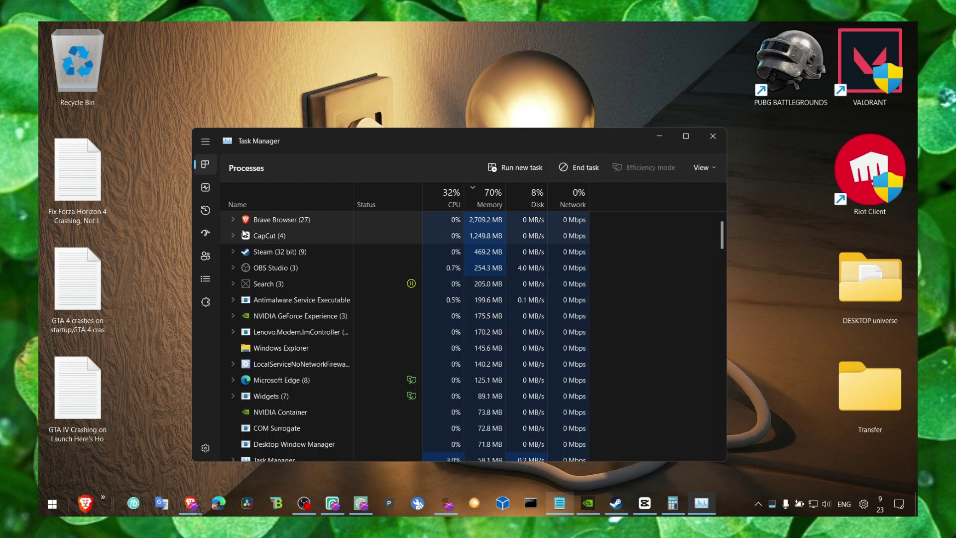
click(233, 220)
right_click(277, 248)
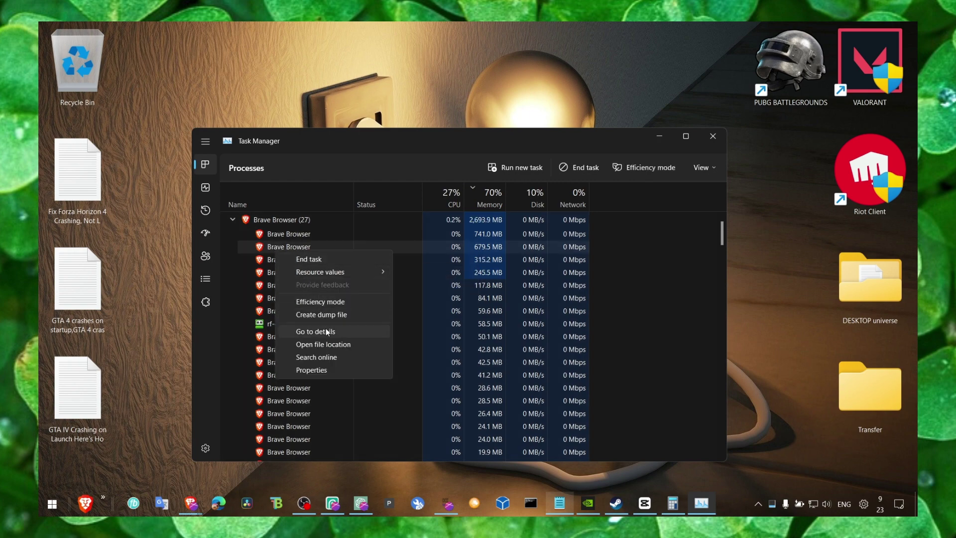
click(324, 331)
right_click(285, 246)
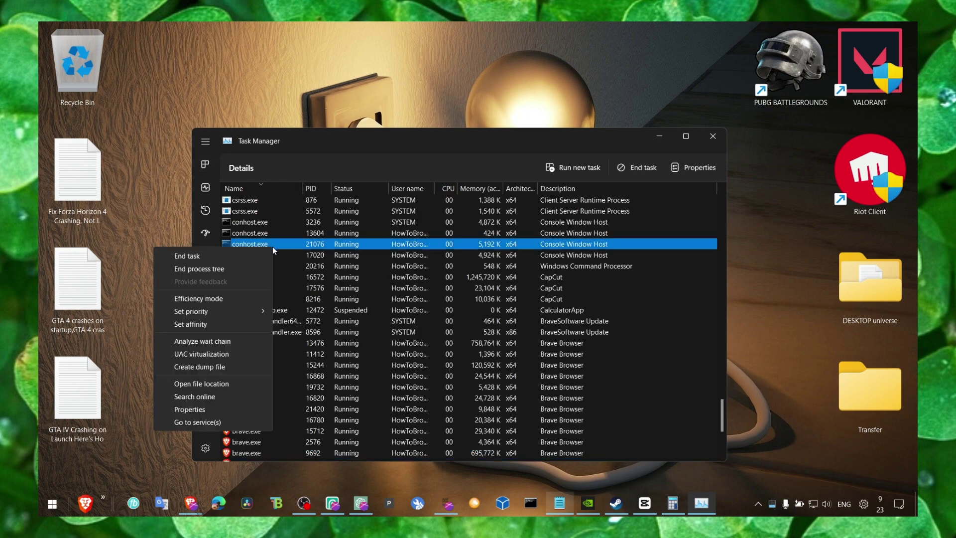
mouse_move(246, 312)
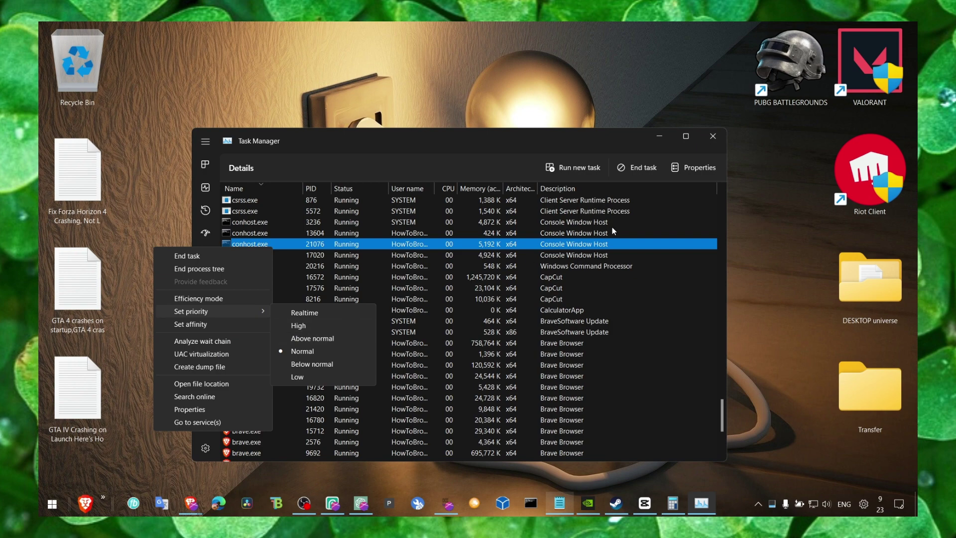
click(713, 136)
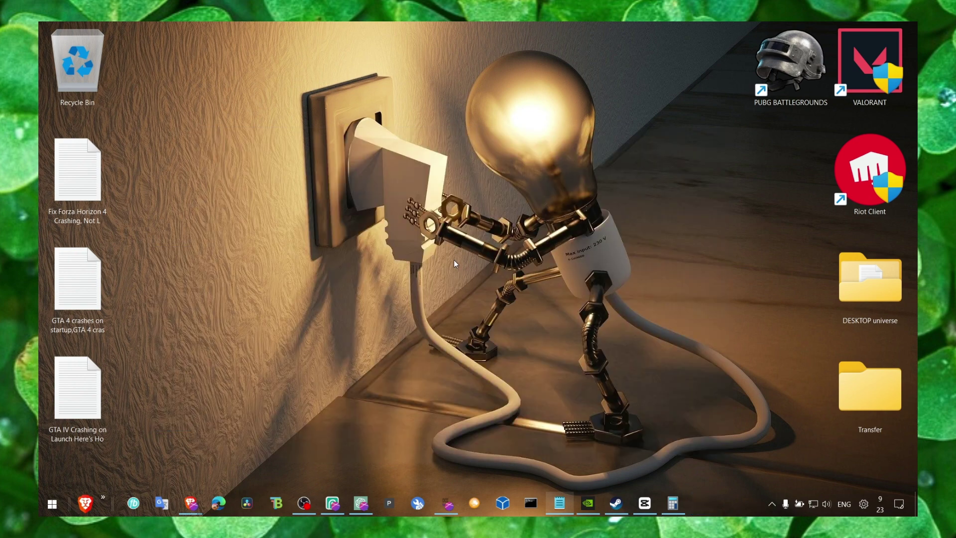
click(771, 504)
click(748, 505)
click(770, 504)
click(686, 410)
click(303, 503)
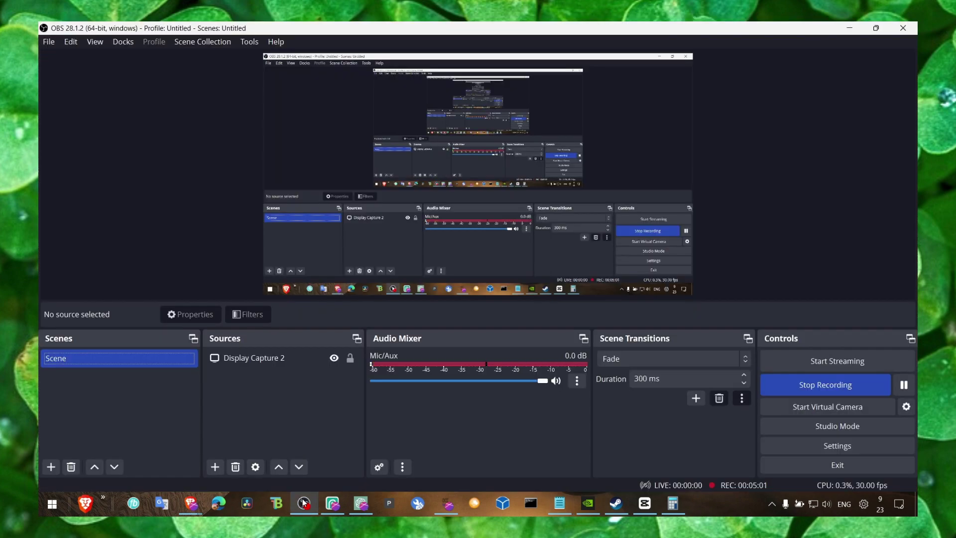
click(304, 503)
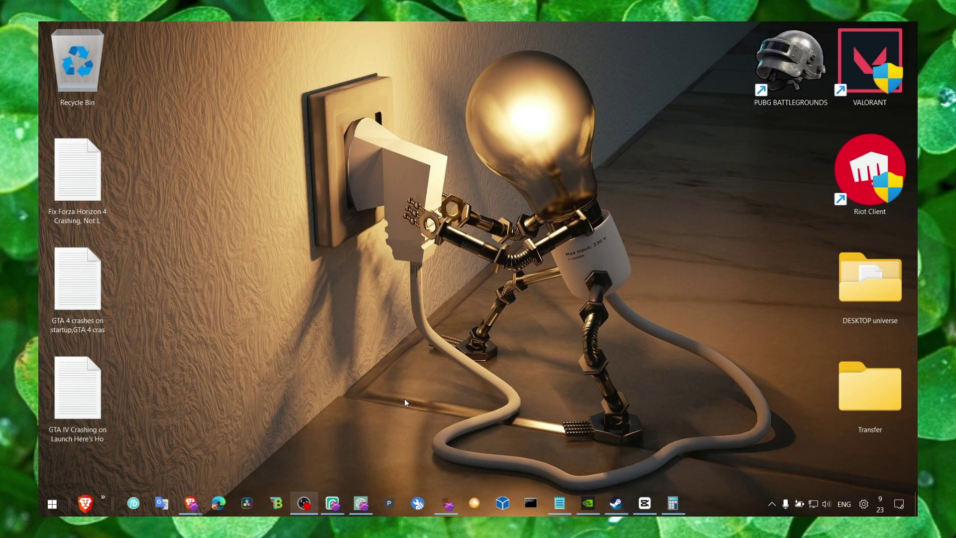